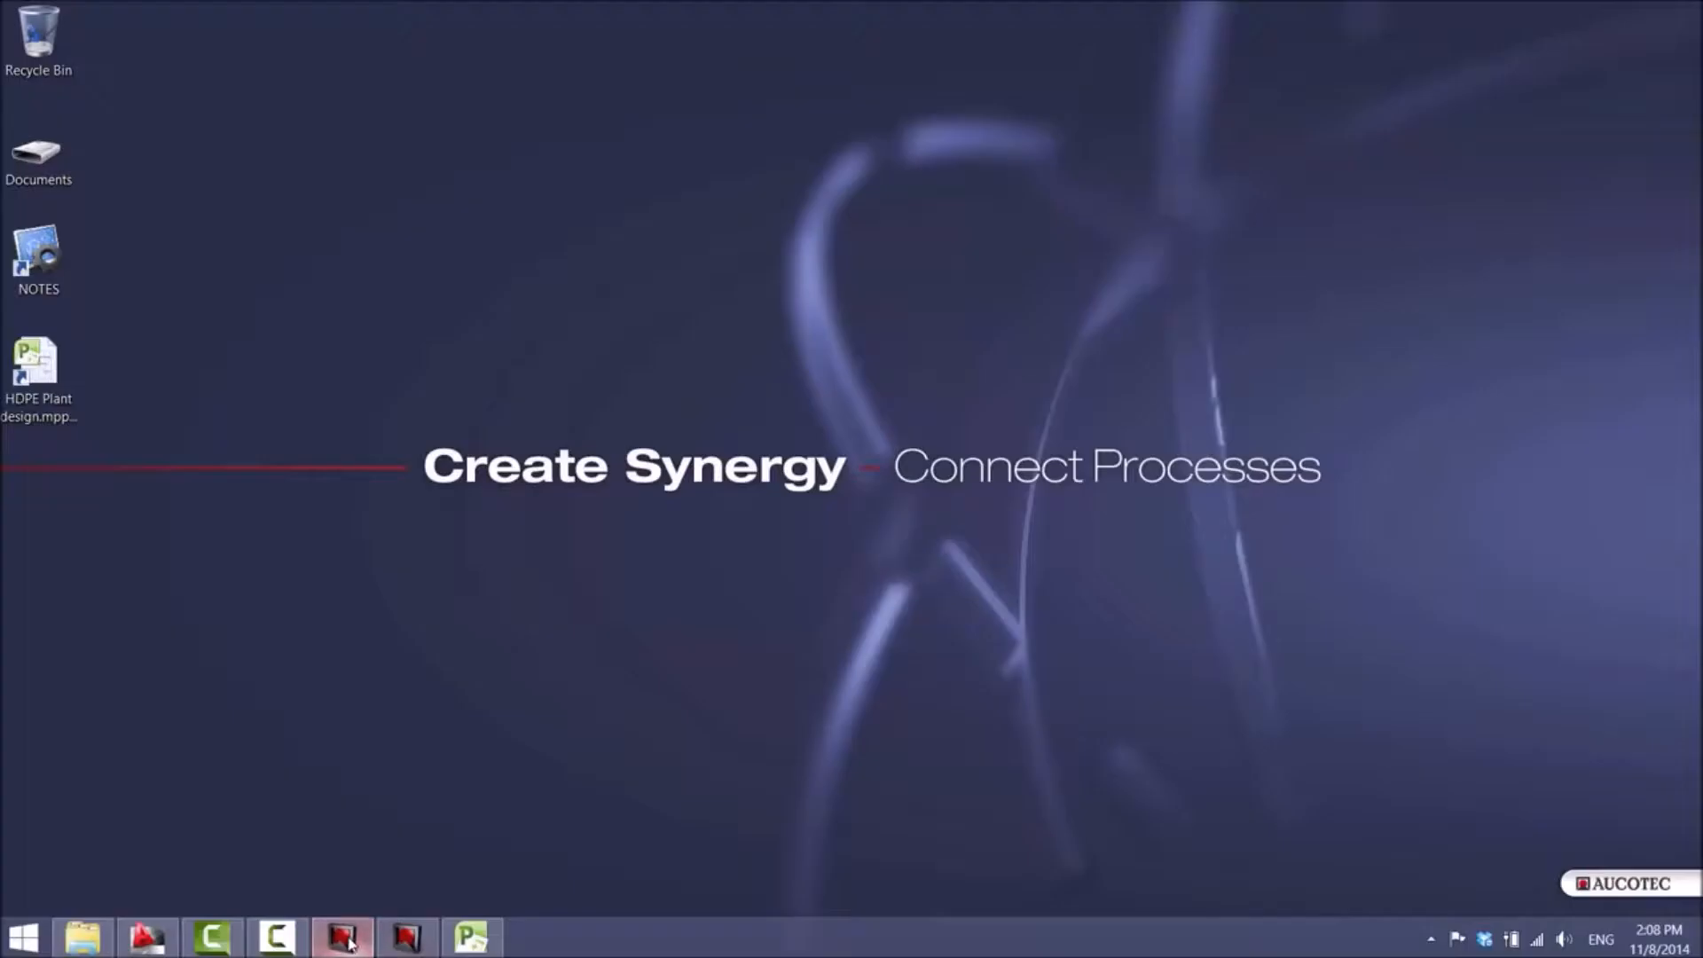
Step: Bring up the Demo FEED Plant Design project in Engineering Base and examine its Equipment branch and the LINE B functions
left_click(348, 943)
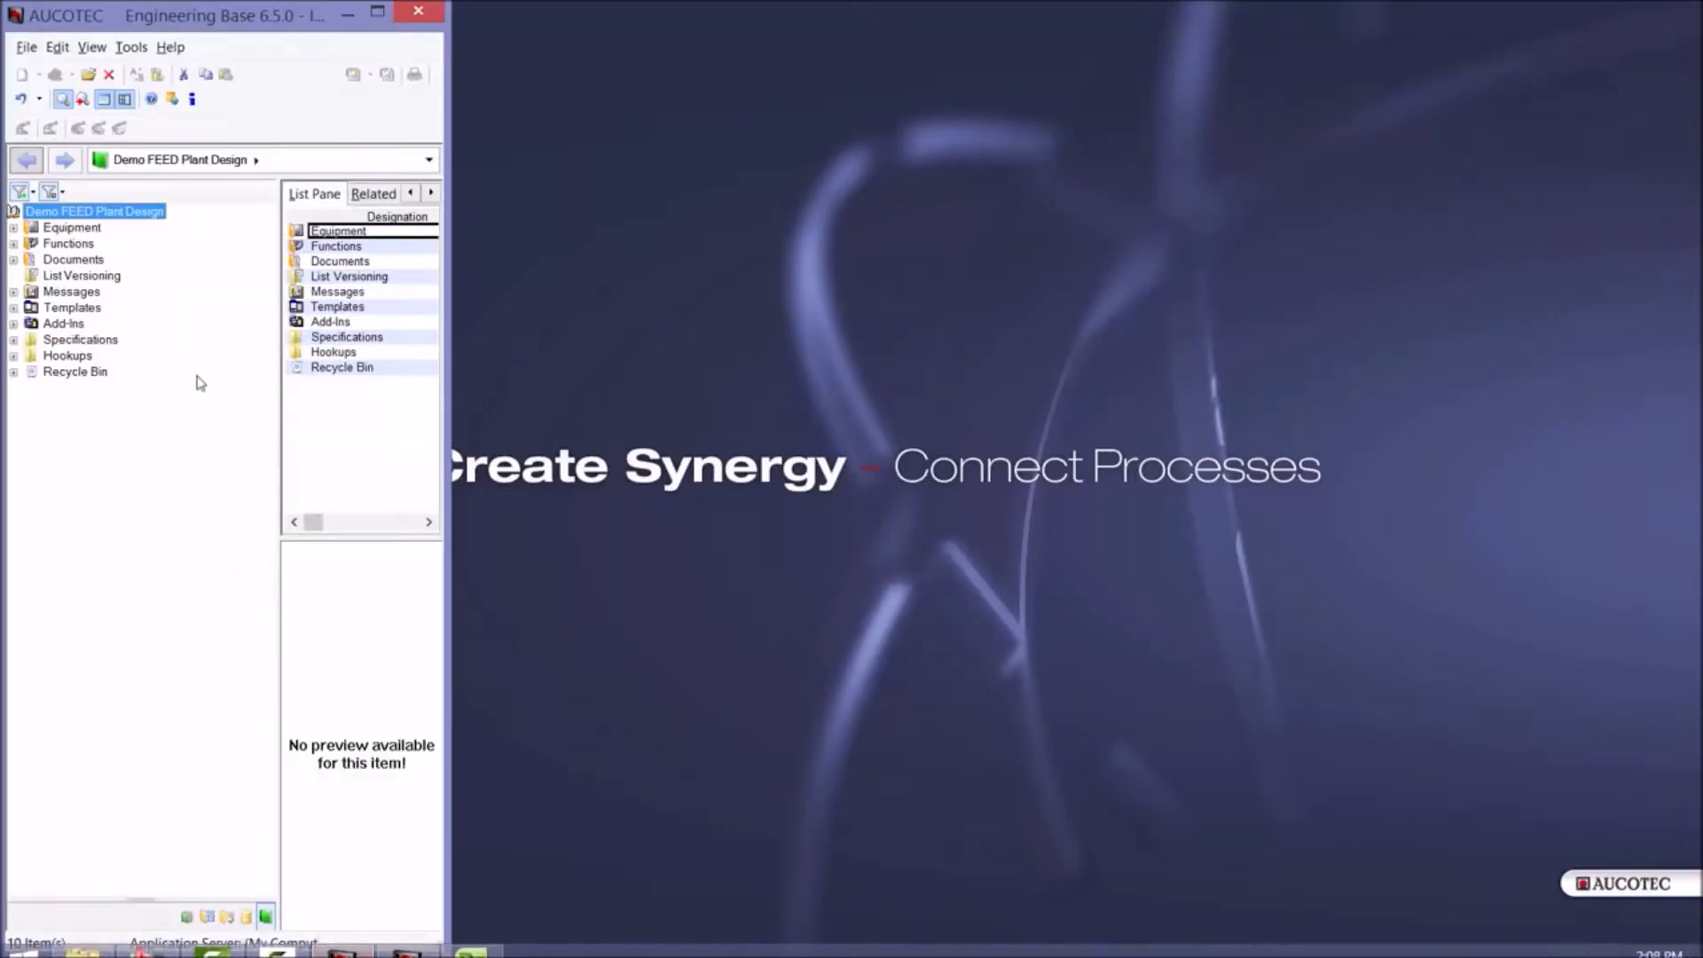
left_click(14, 228)
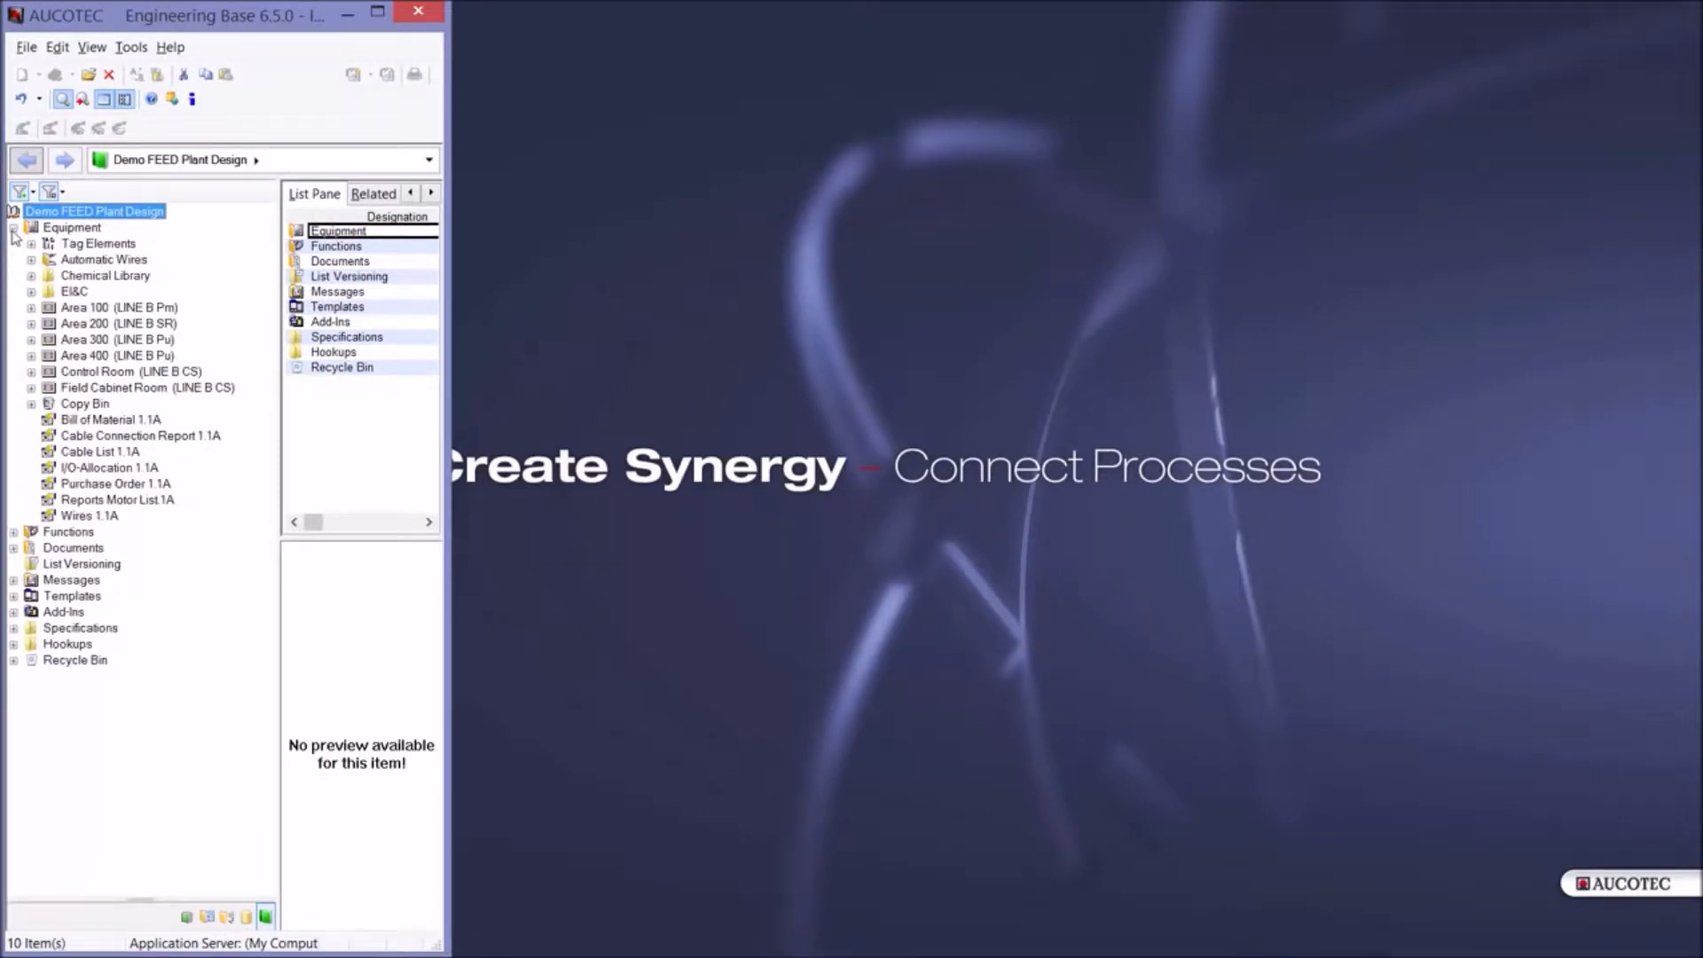
left_click(14, 229)
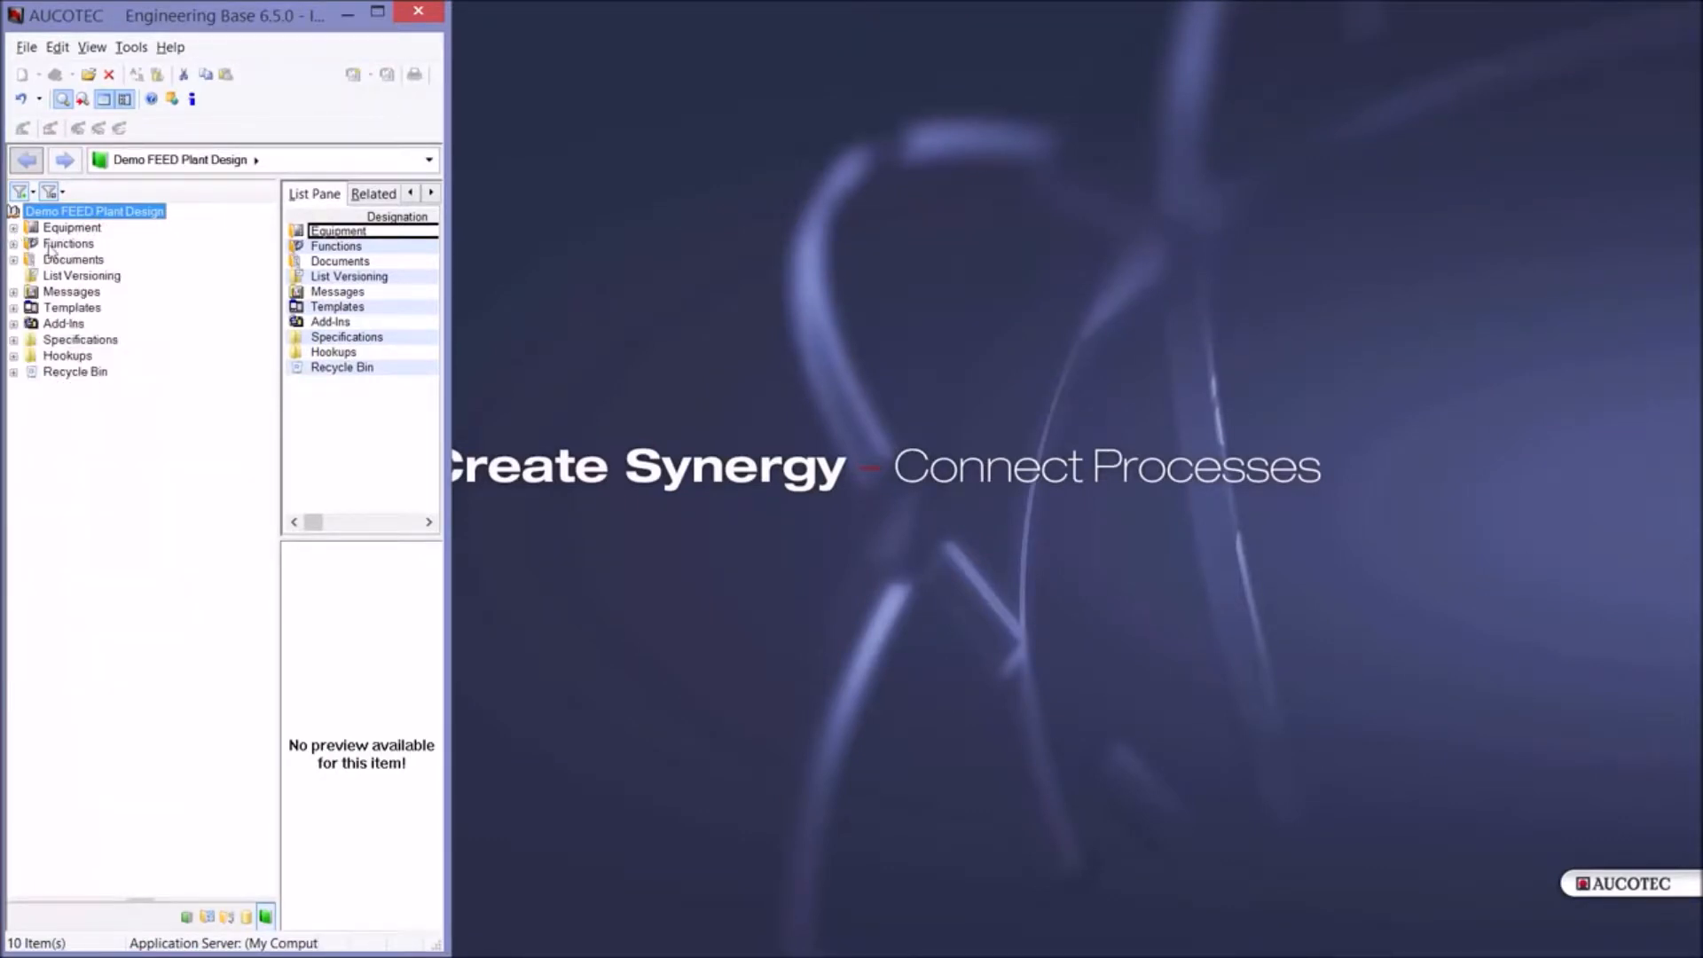
left_click(13, 245)
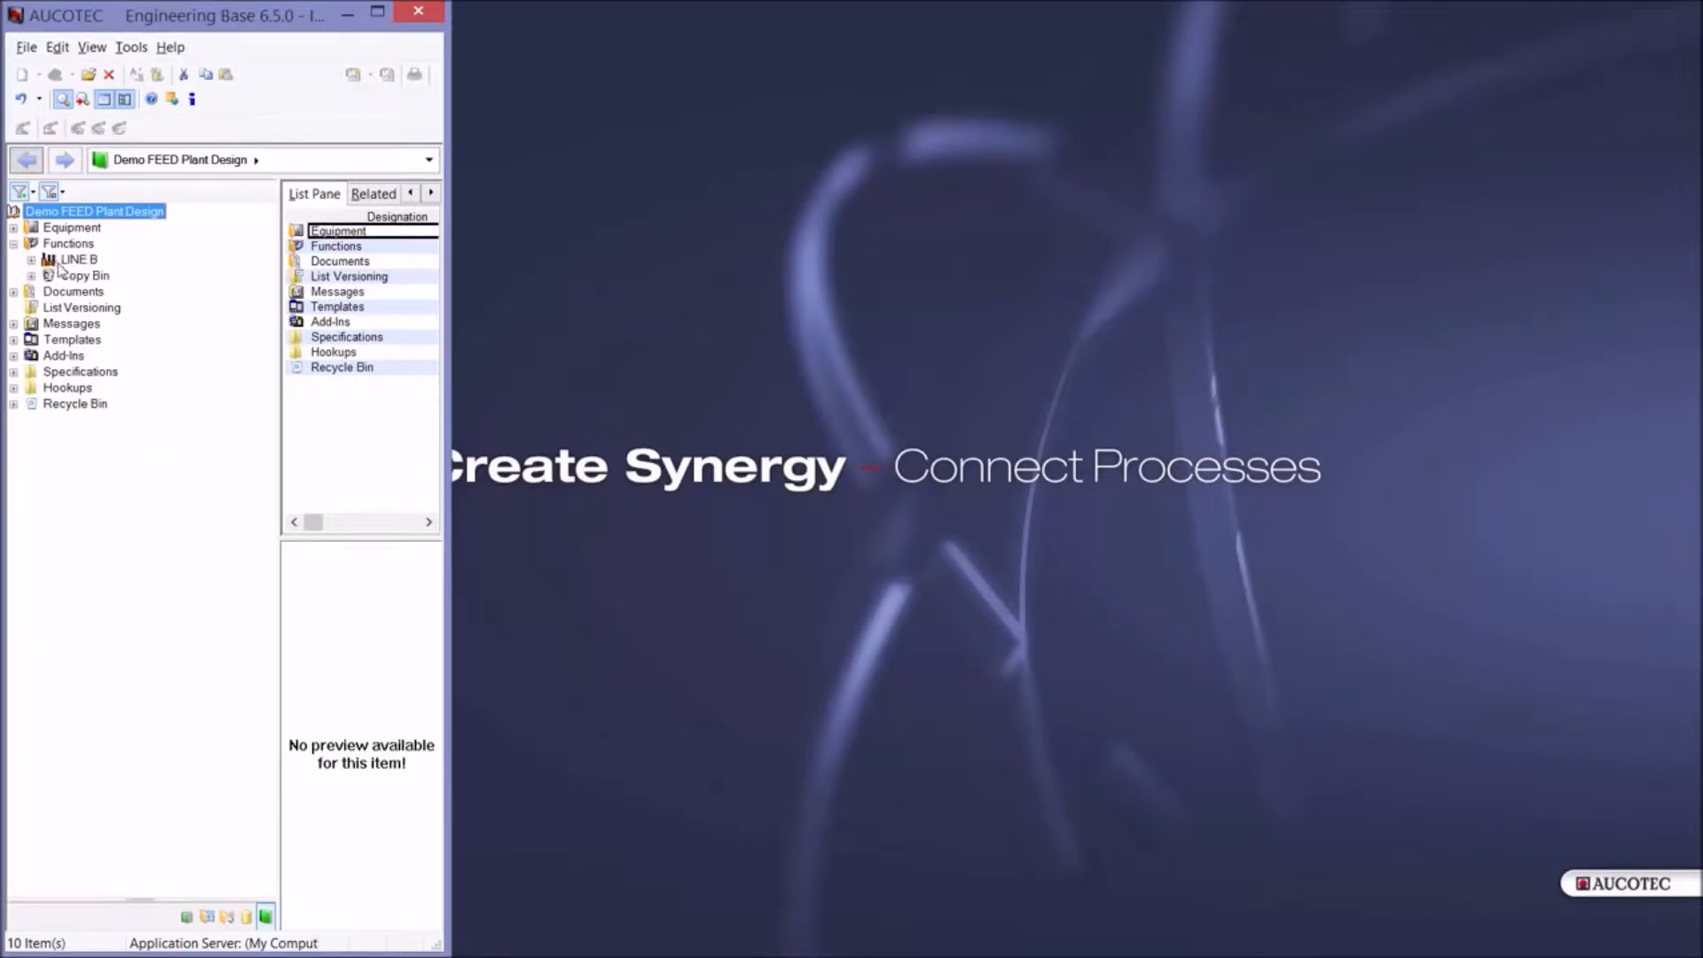
left_click(31, 260)
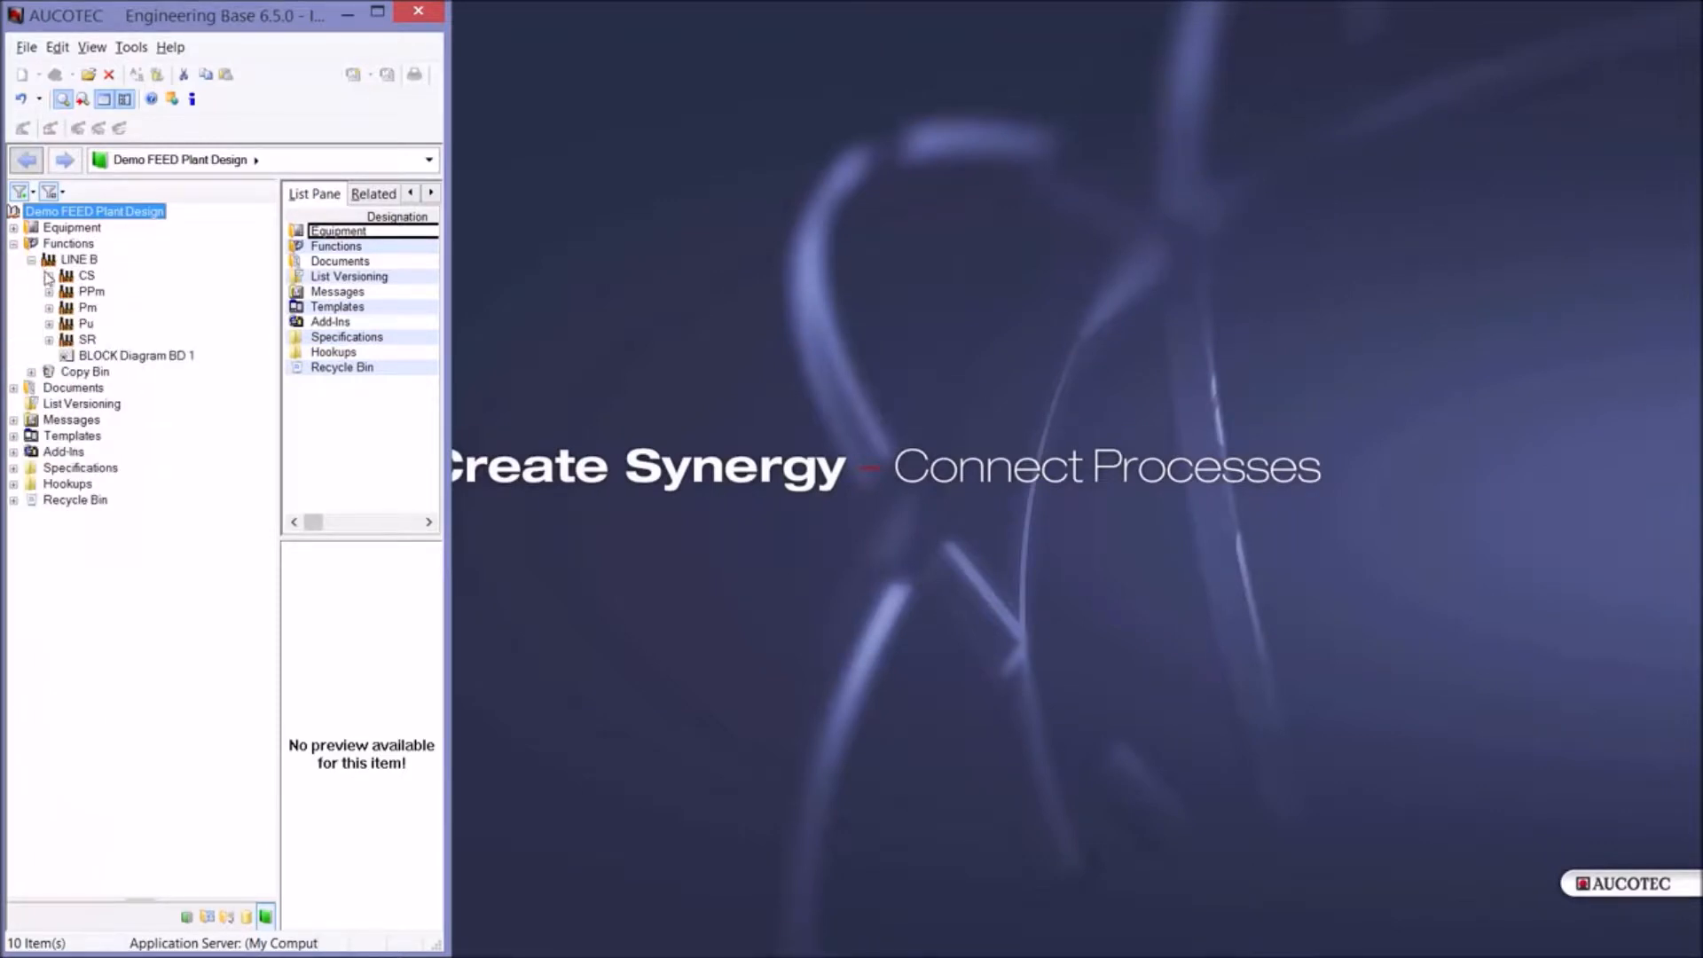
Step: Look through the project's Documents folders from Process to Templates, and collapse the project tree again
left_click(14, 388)
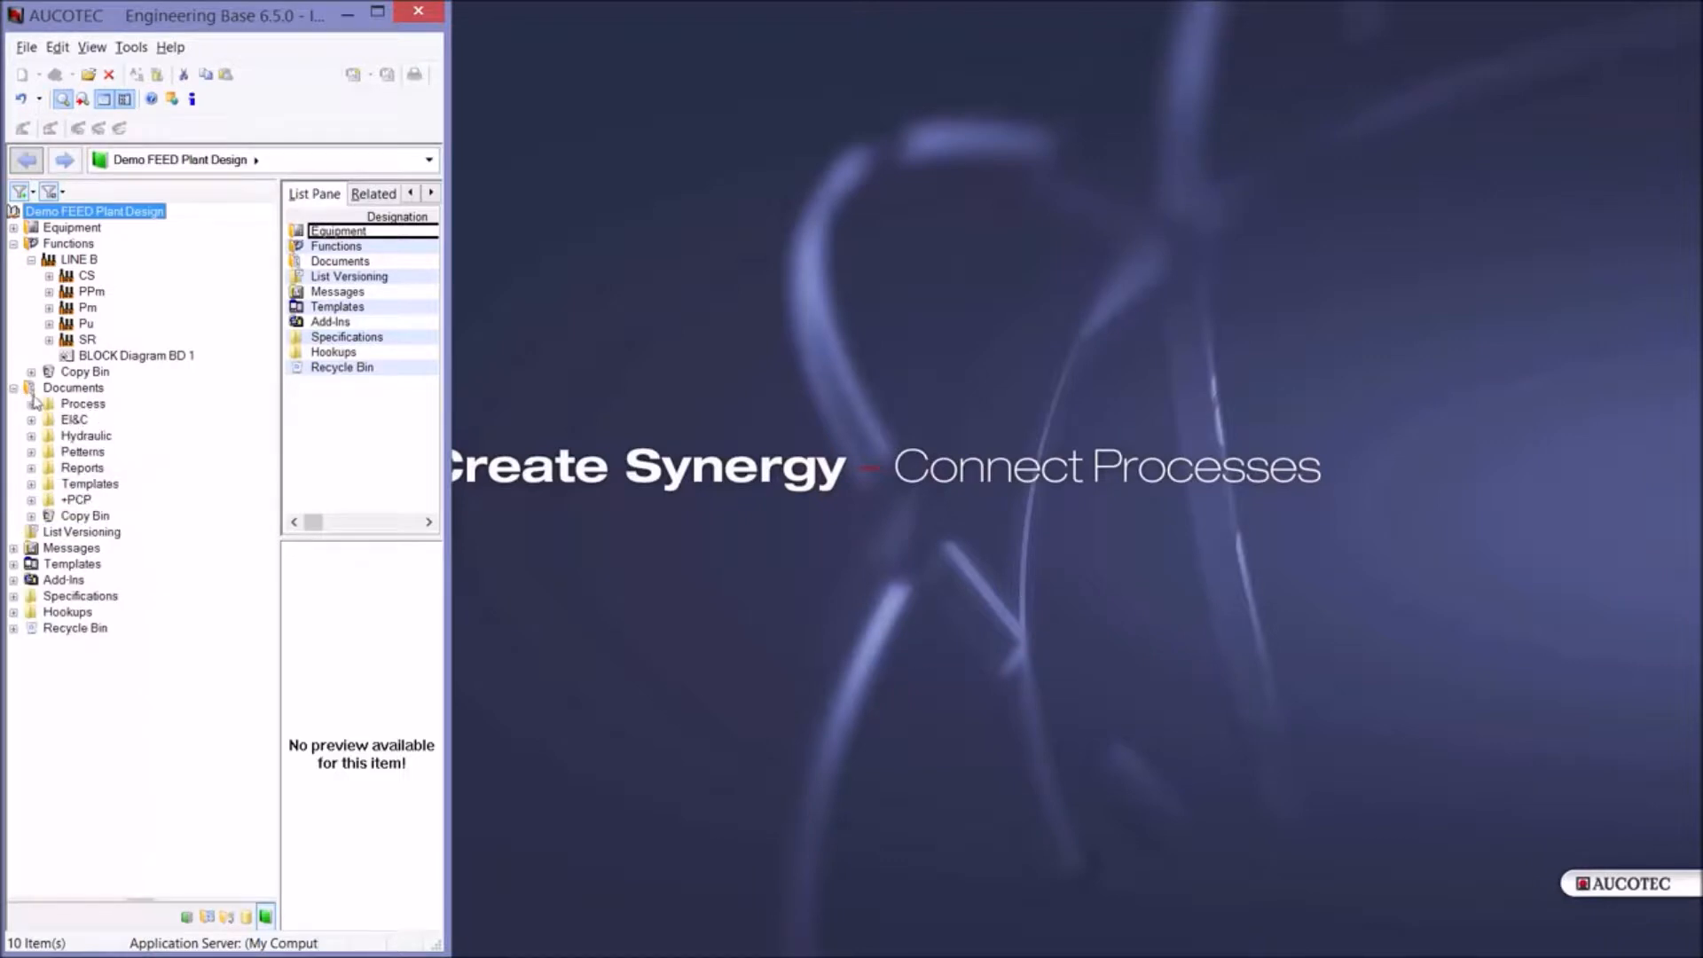
left_click(76, 406)
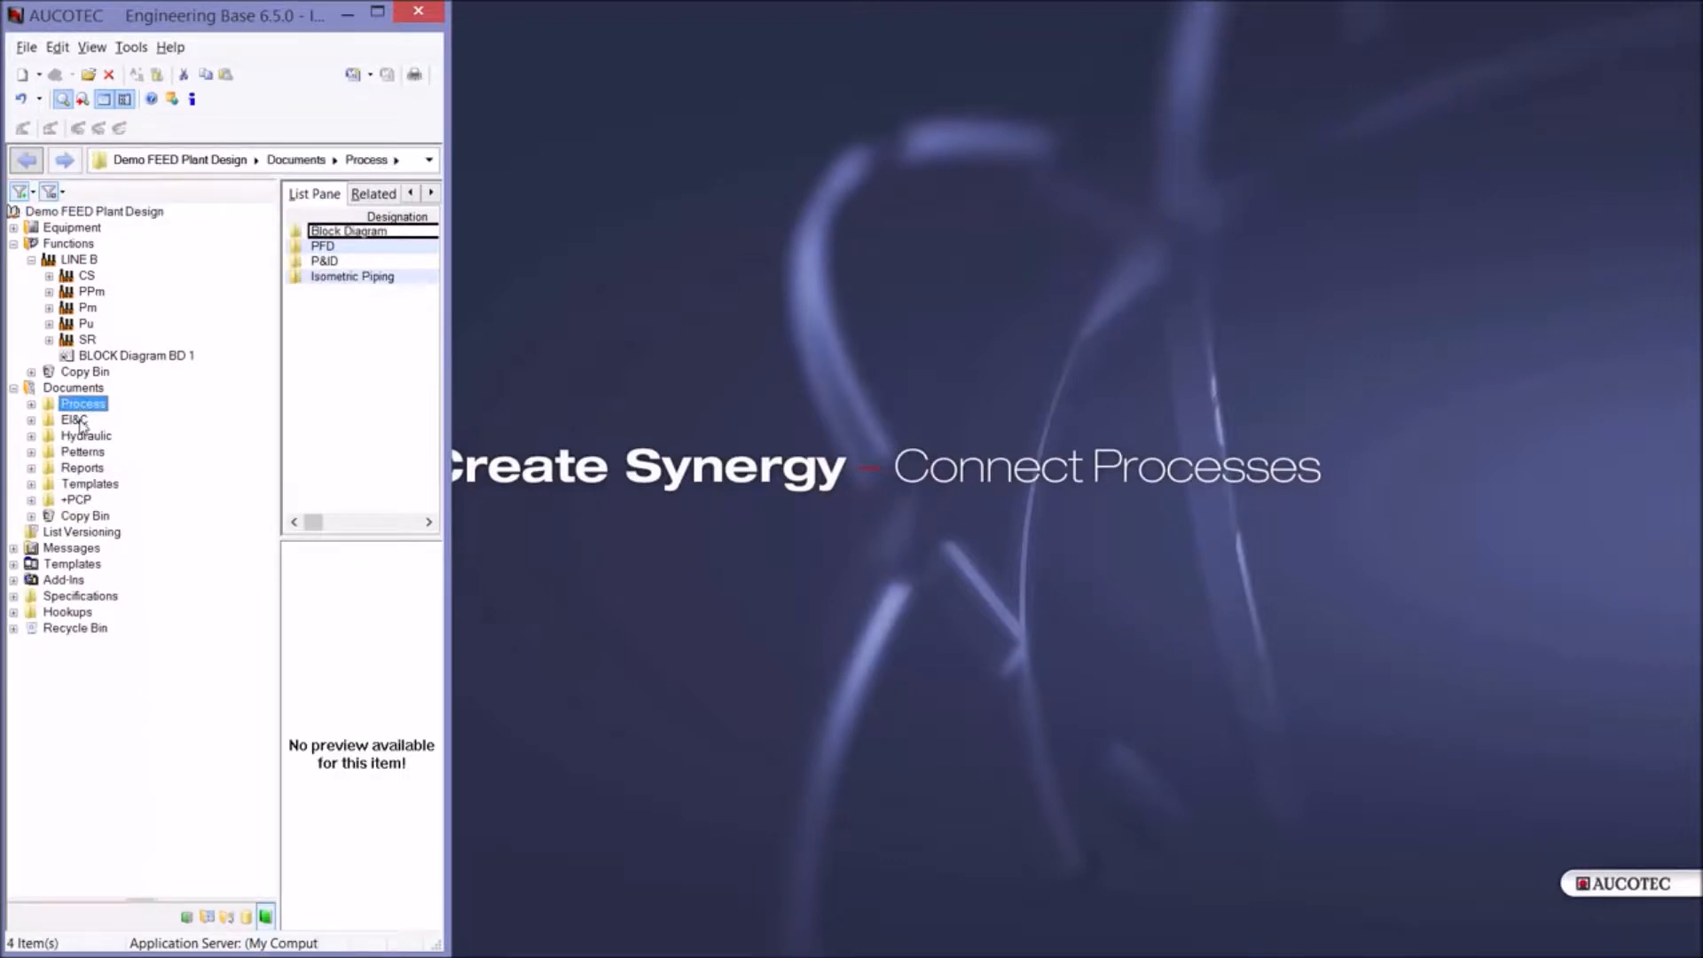
left_click(76, 420)
left_click(86, 436)
left_click(90, 453)
left_click(89, 468)
left_click(94, 484)
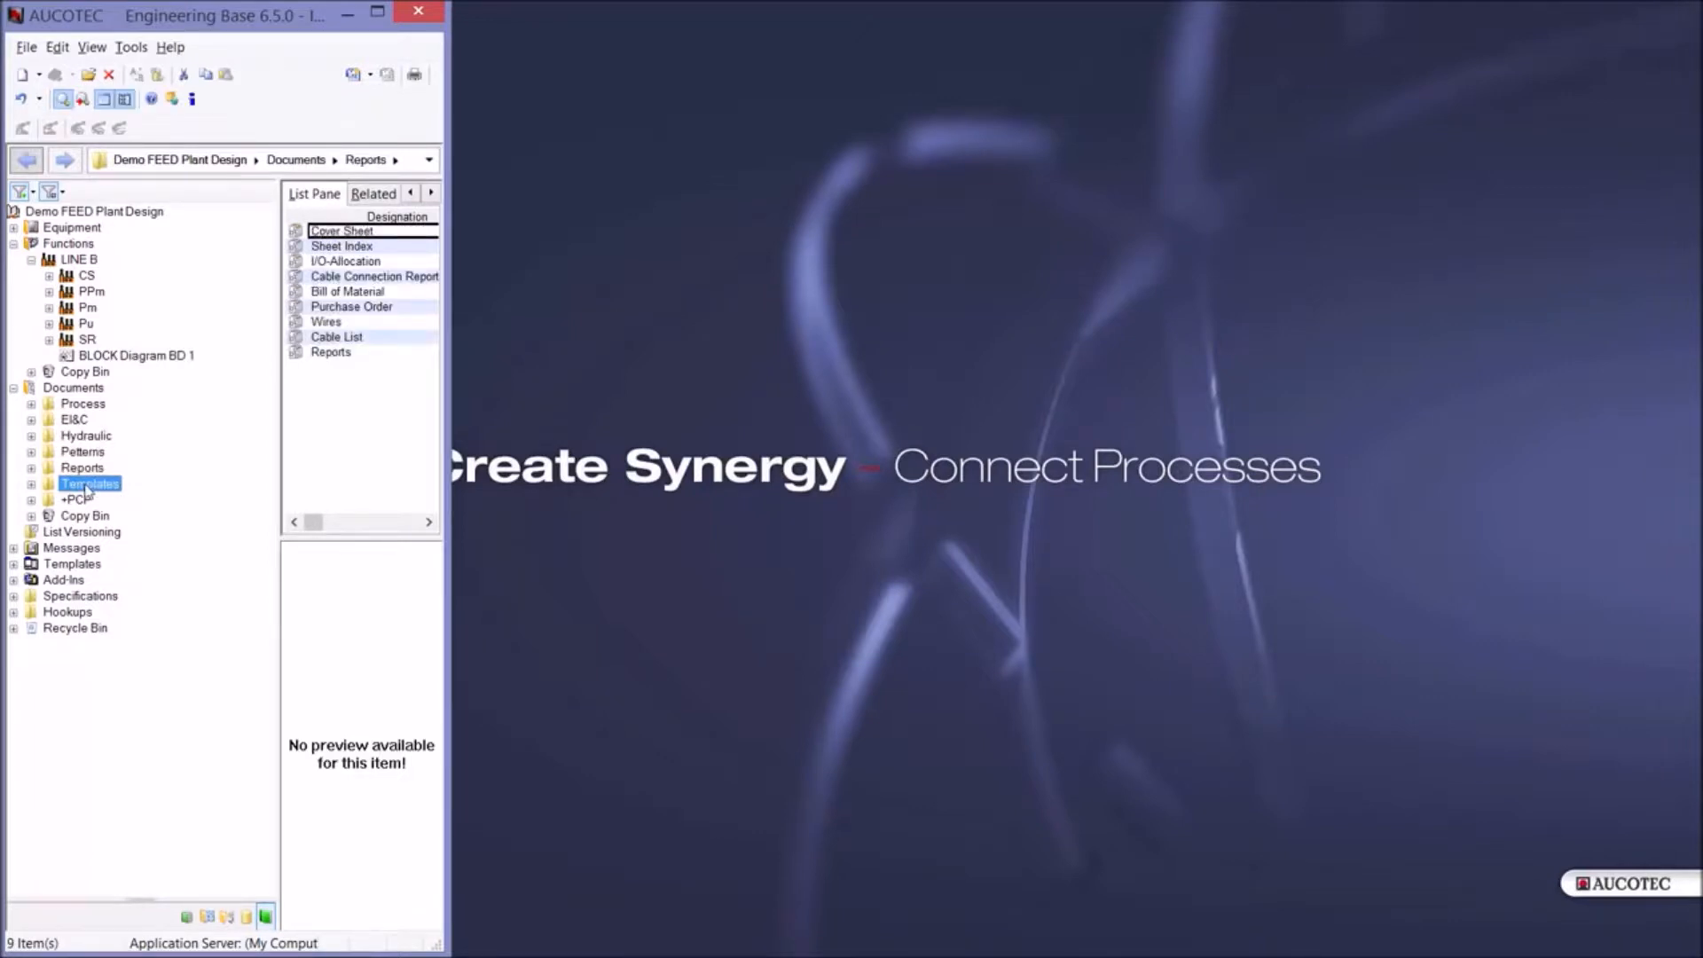
key("Left")
key("Left")
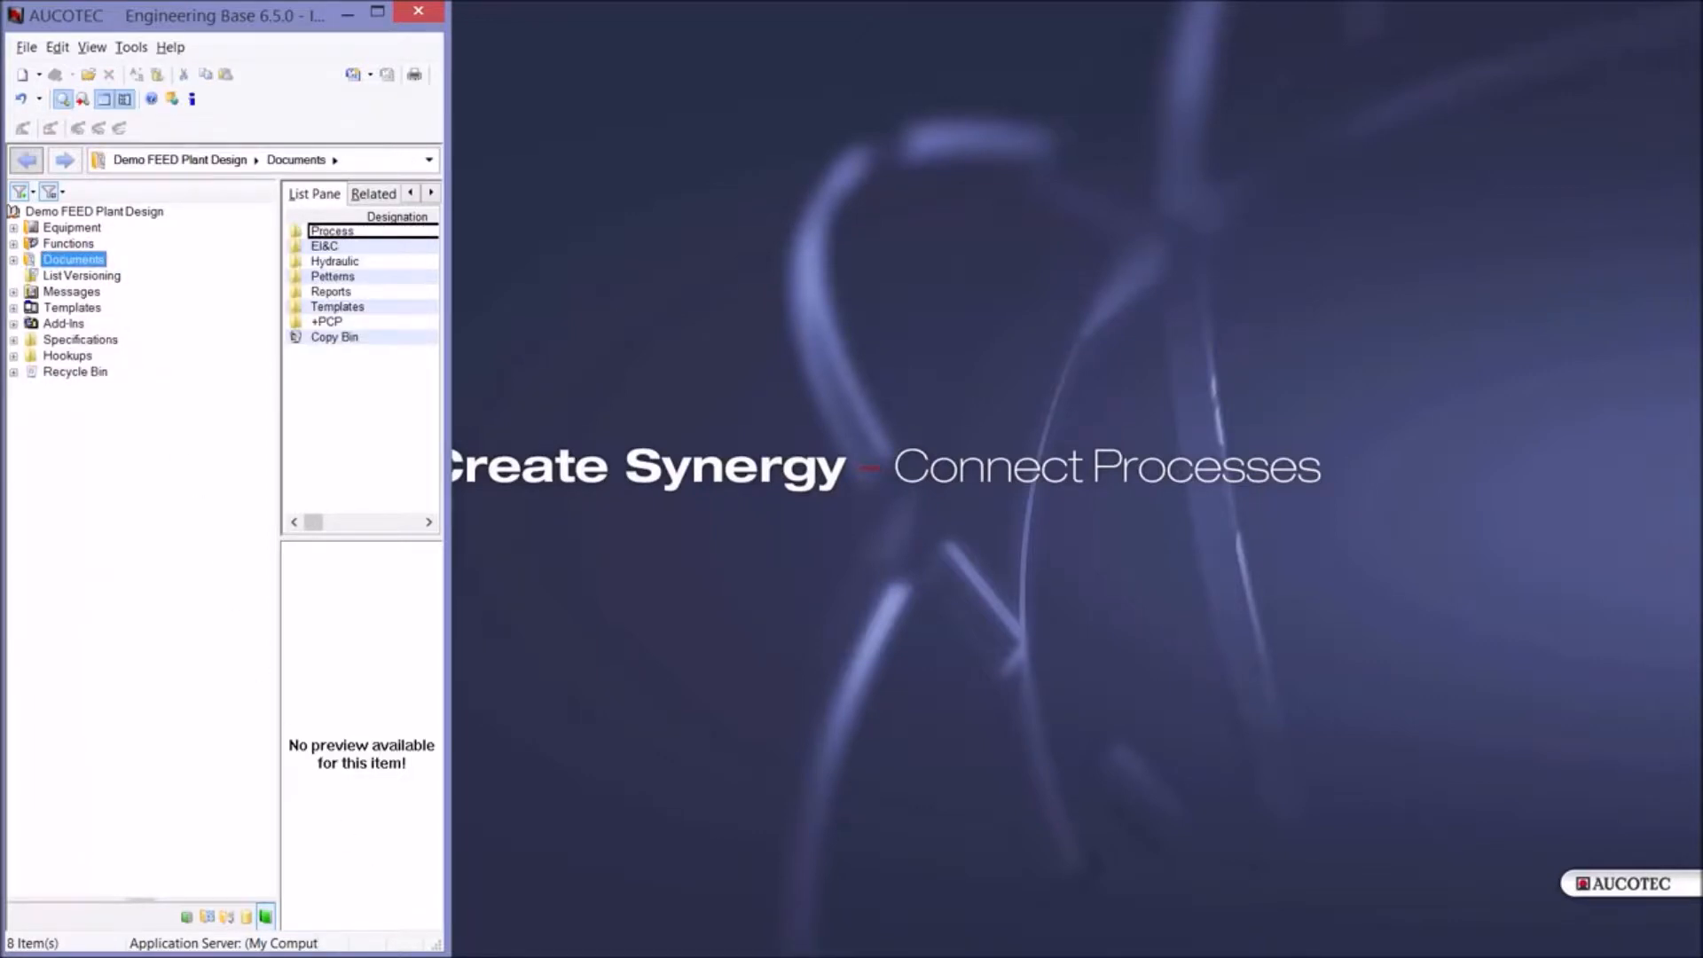
Step: Show the MS Project integration in the Project Control Panel and update the MS Project tasks' completion percentages
mouse_move(594, 940)
left_click(687, 847)
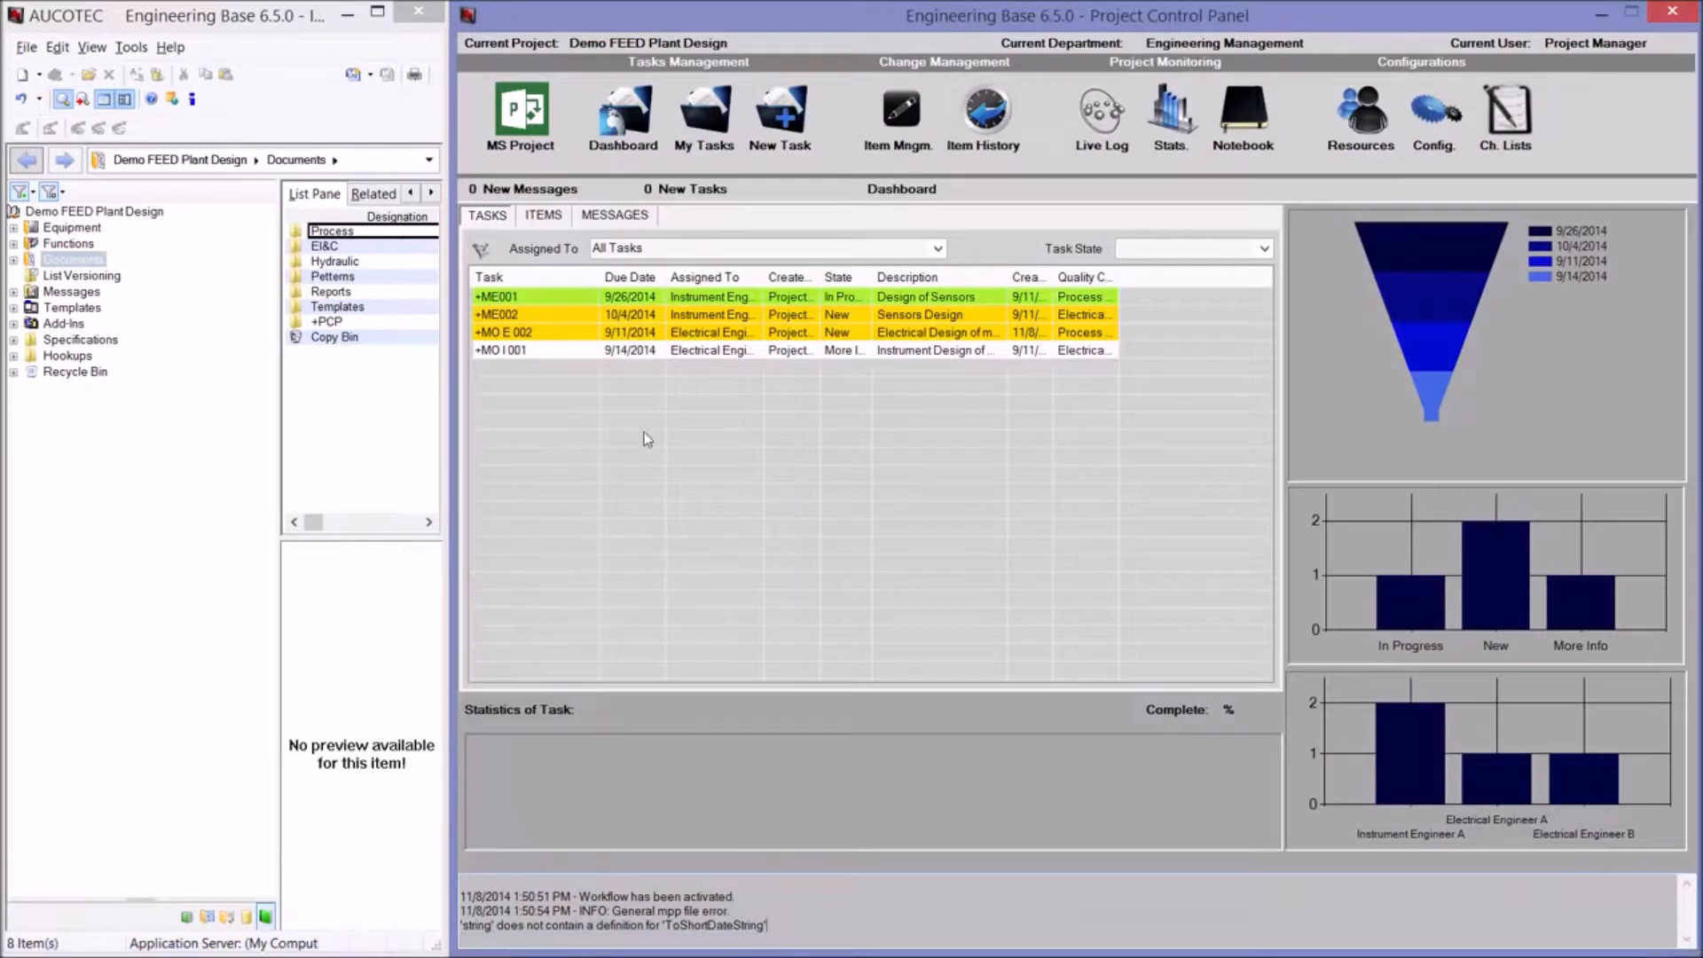
left_click(526, 121)
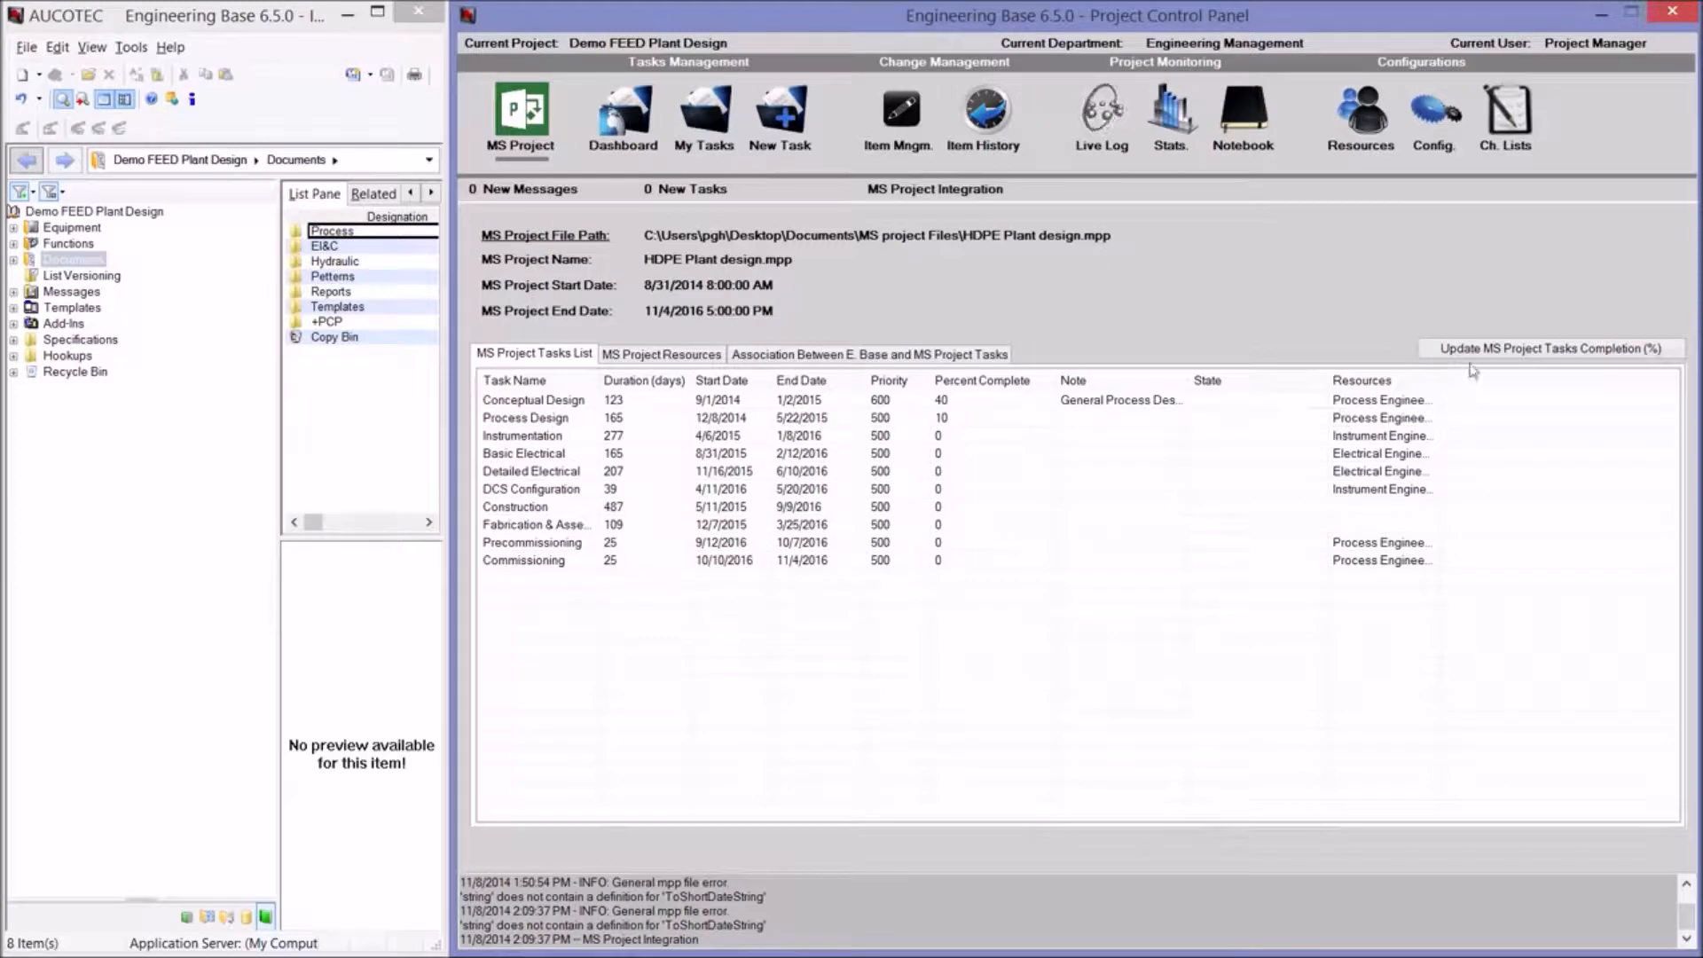
left_click(1499, 351)
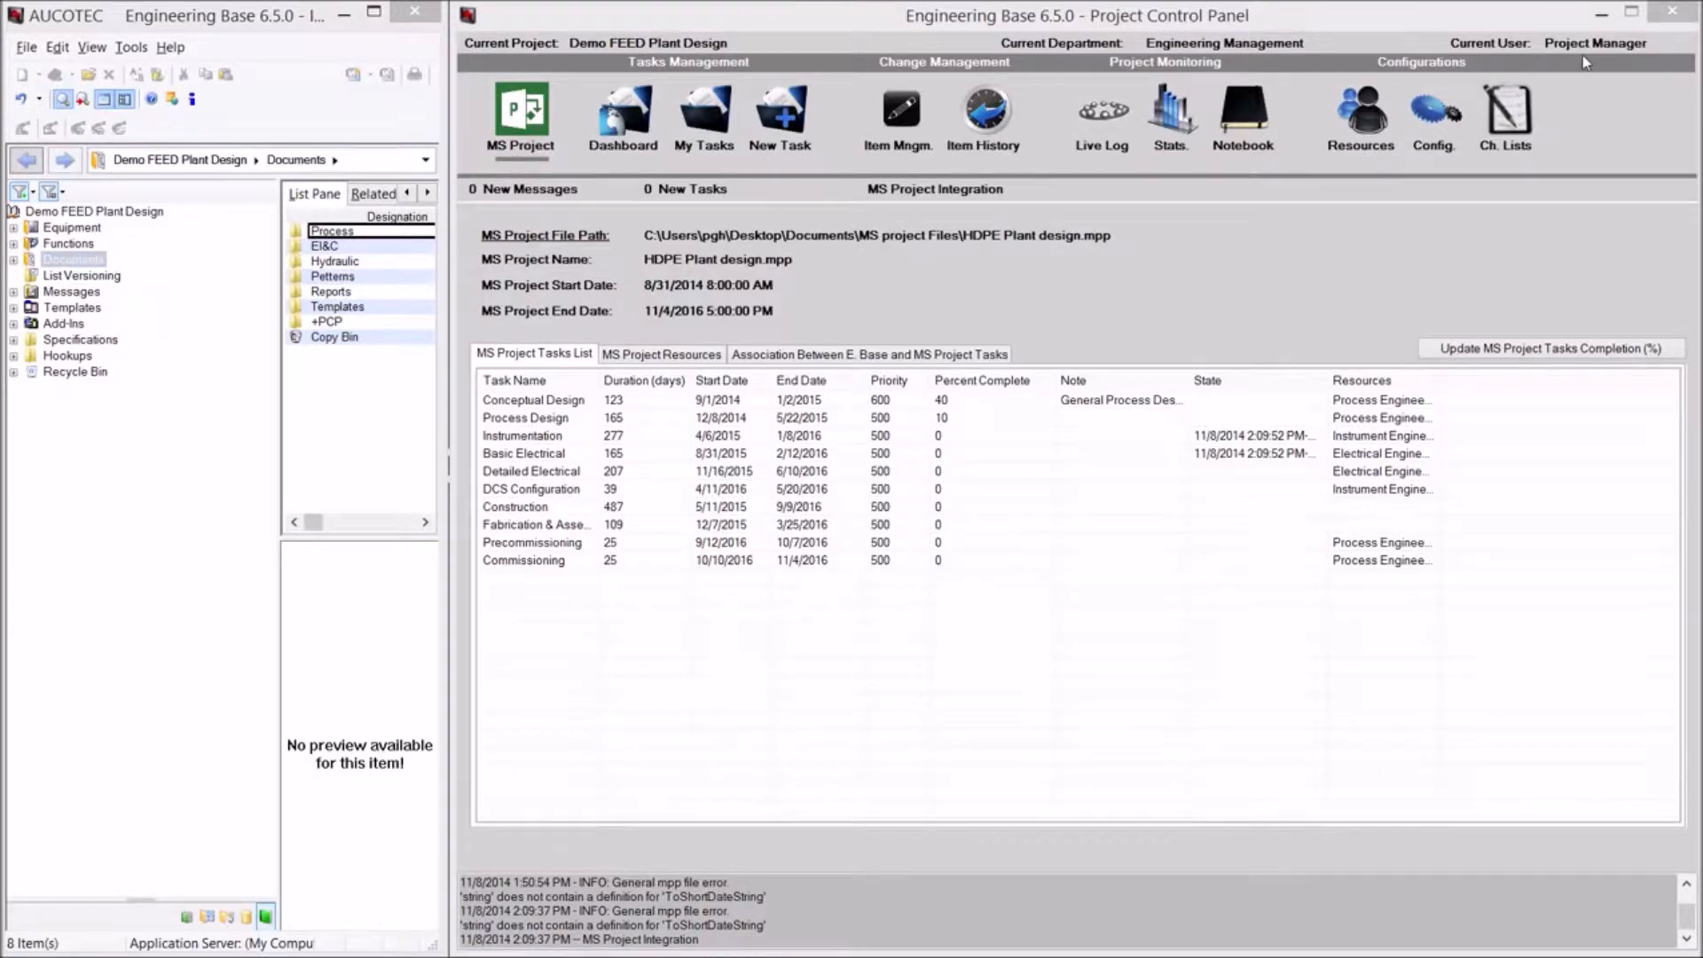
Step: Open block diagram BD 1 (LINE B) from the Process documents and fit its window beside the project tree
left_click(13, 260)
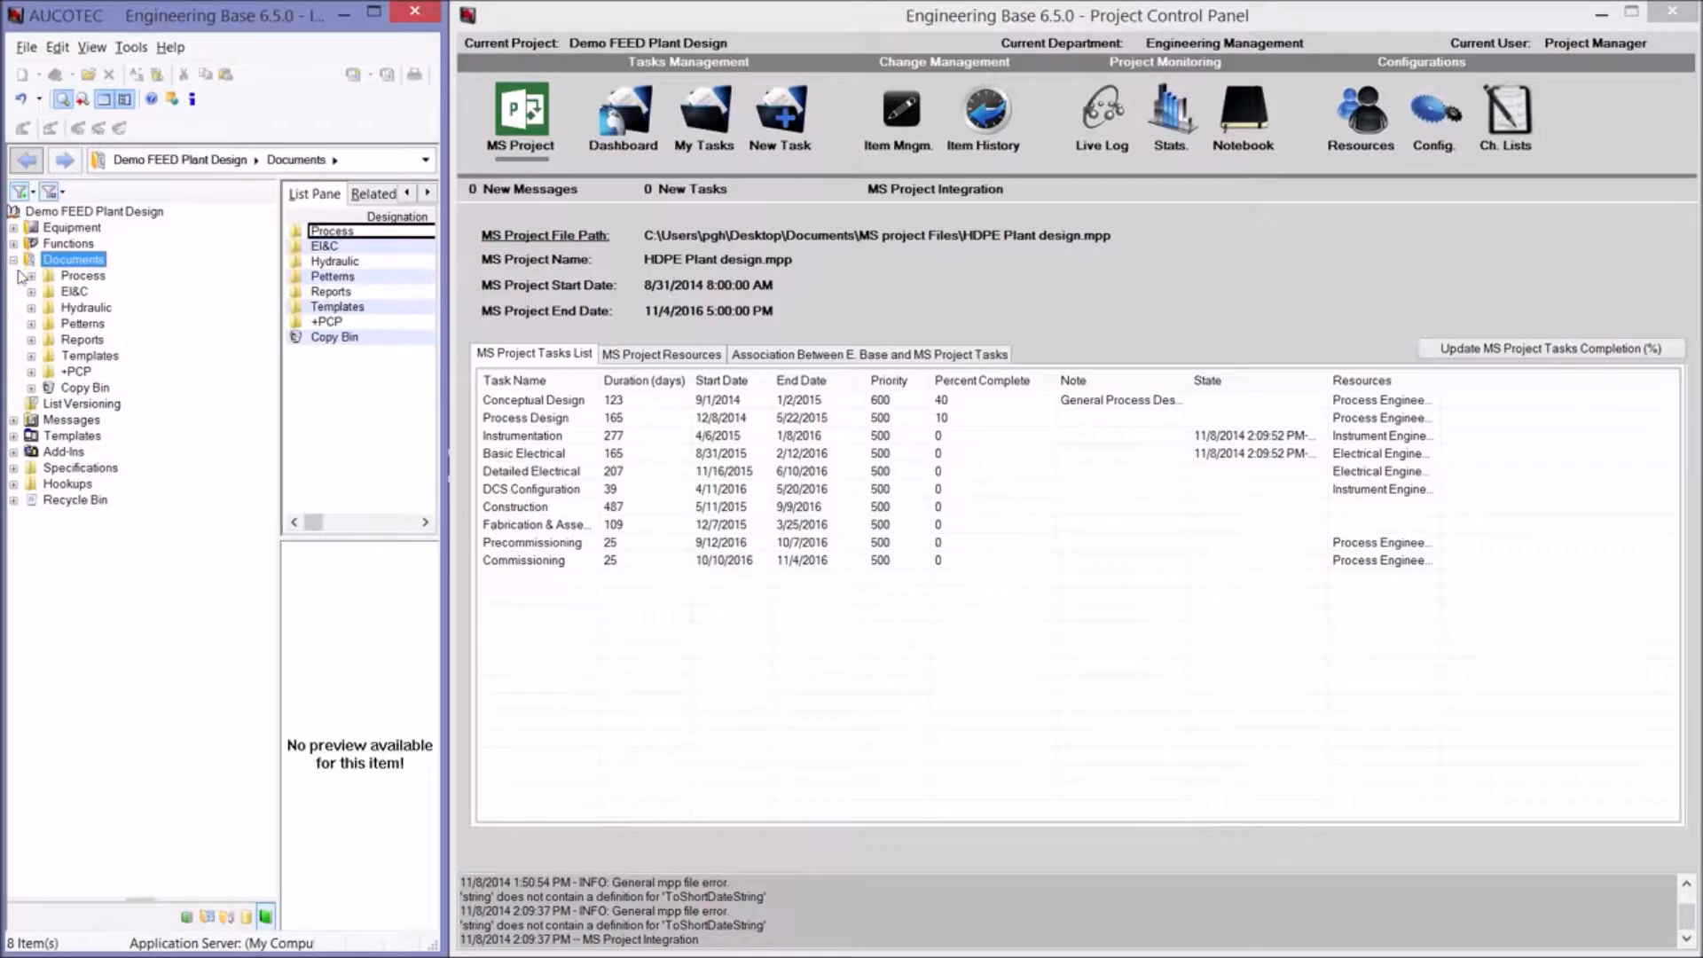
left_click(31, 277)
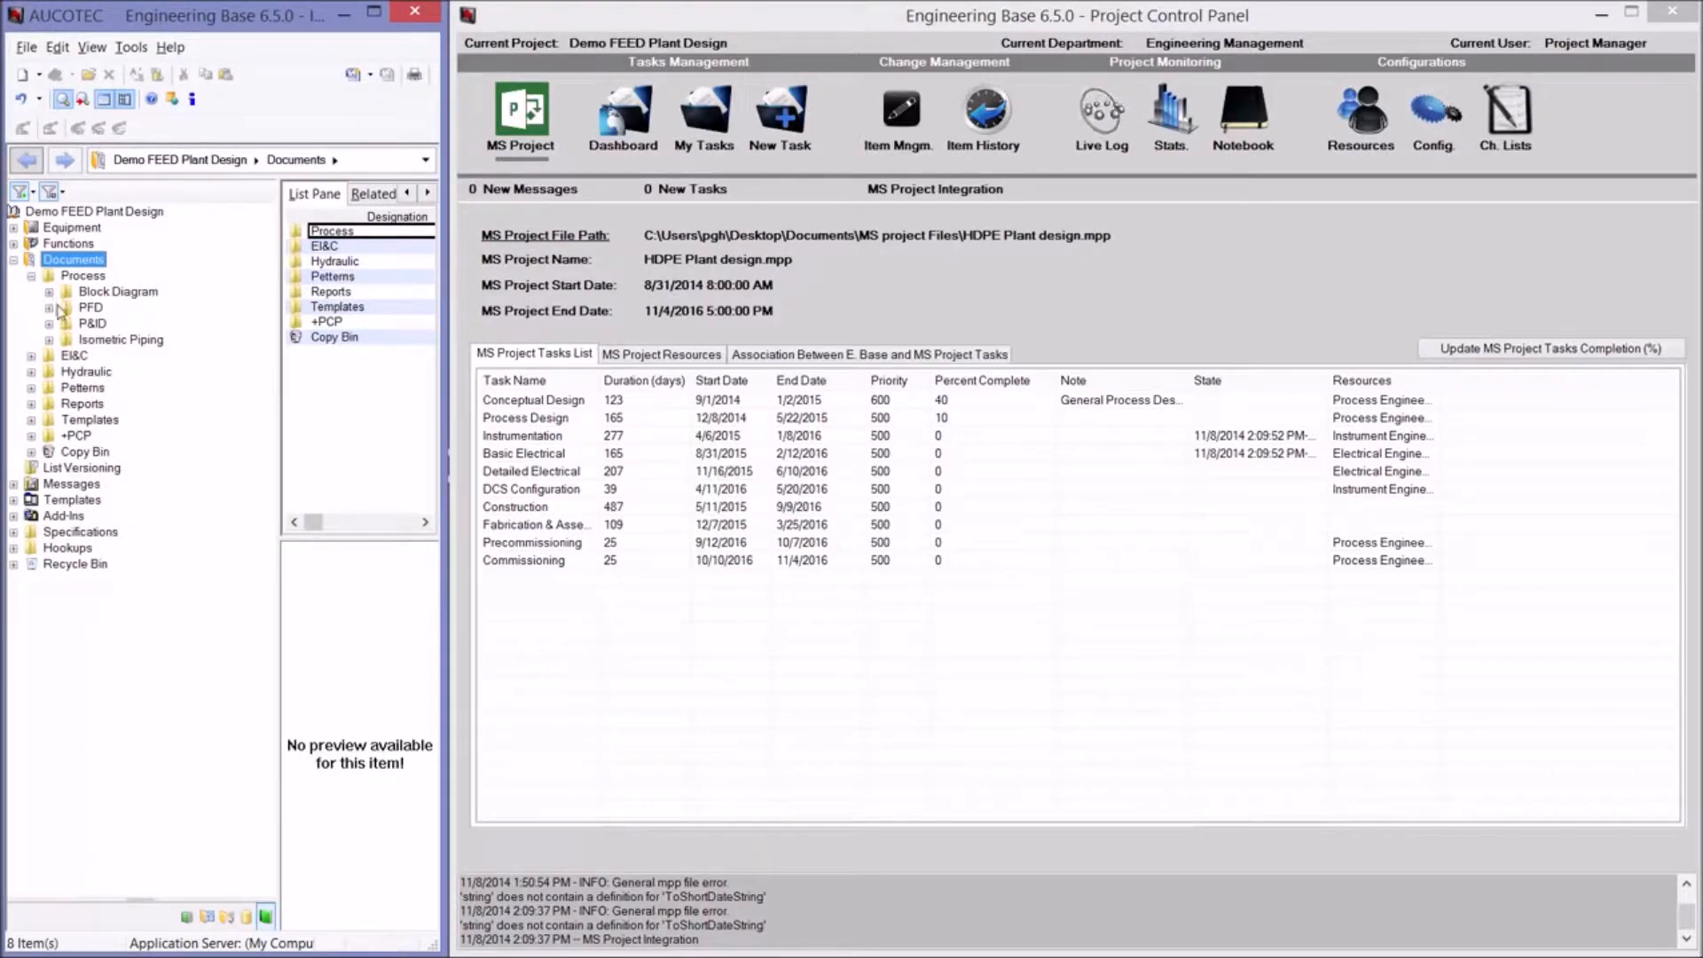
left_click(49, 292)
left_click(67, 308)
left_click(142, 325)
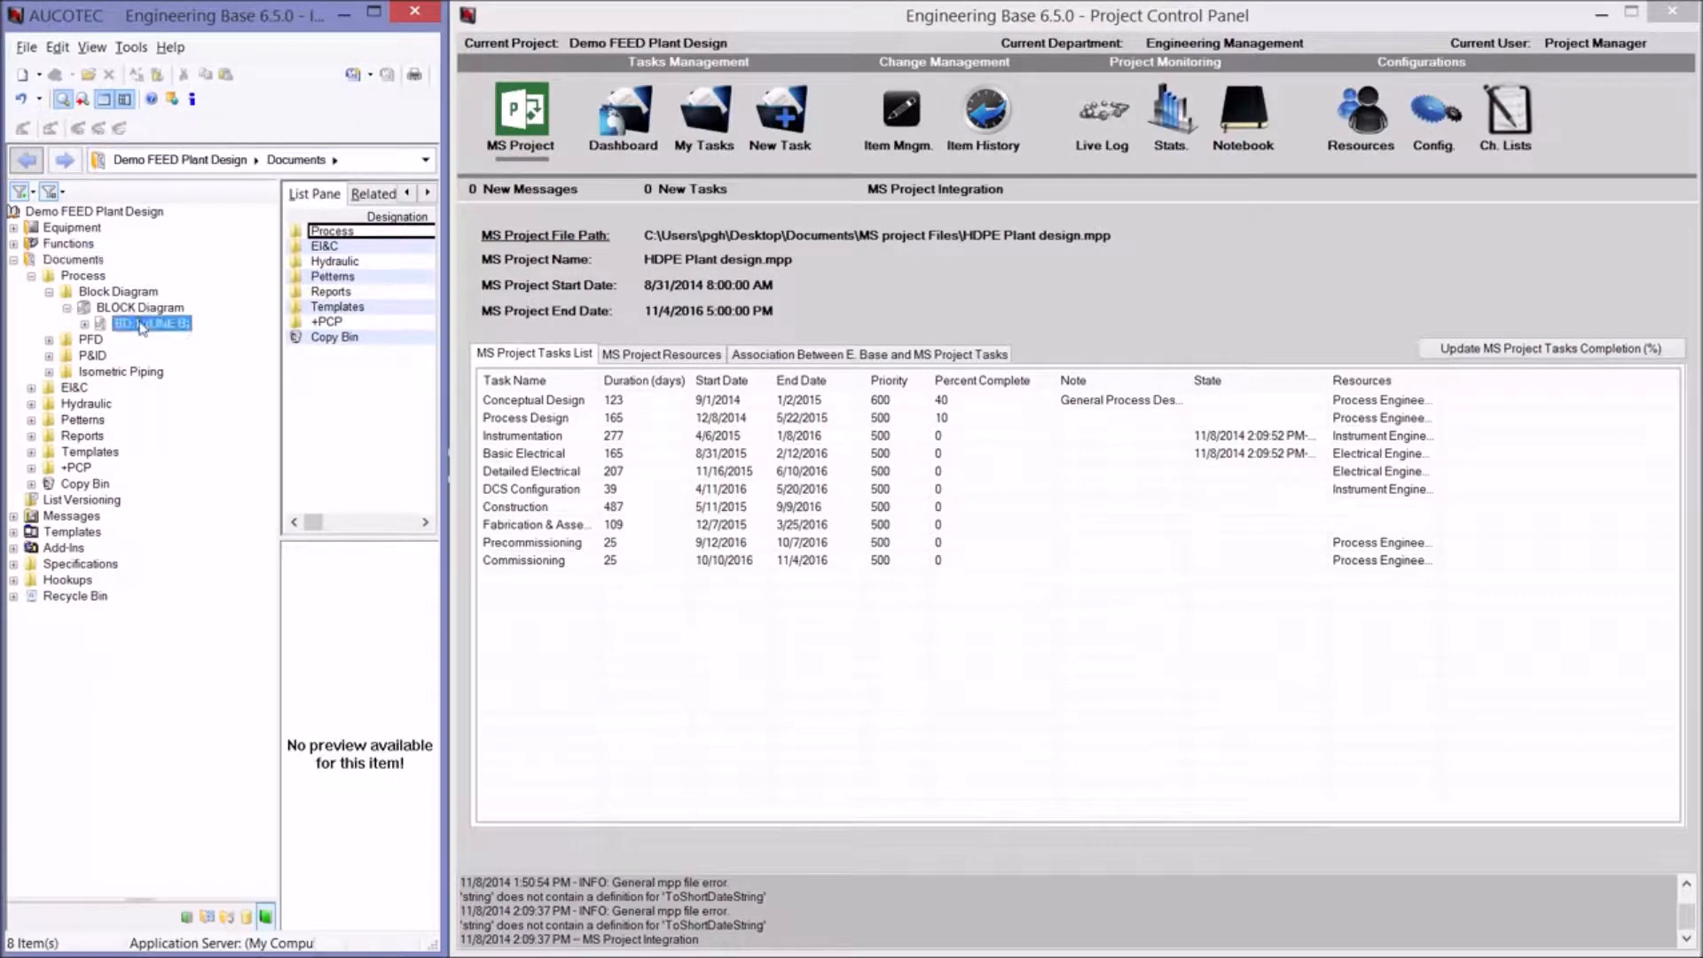
double_click(142, 325)
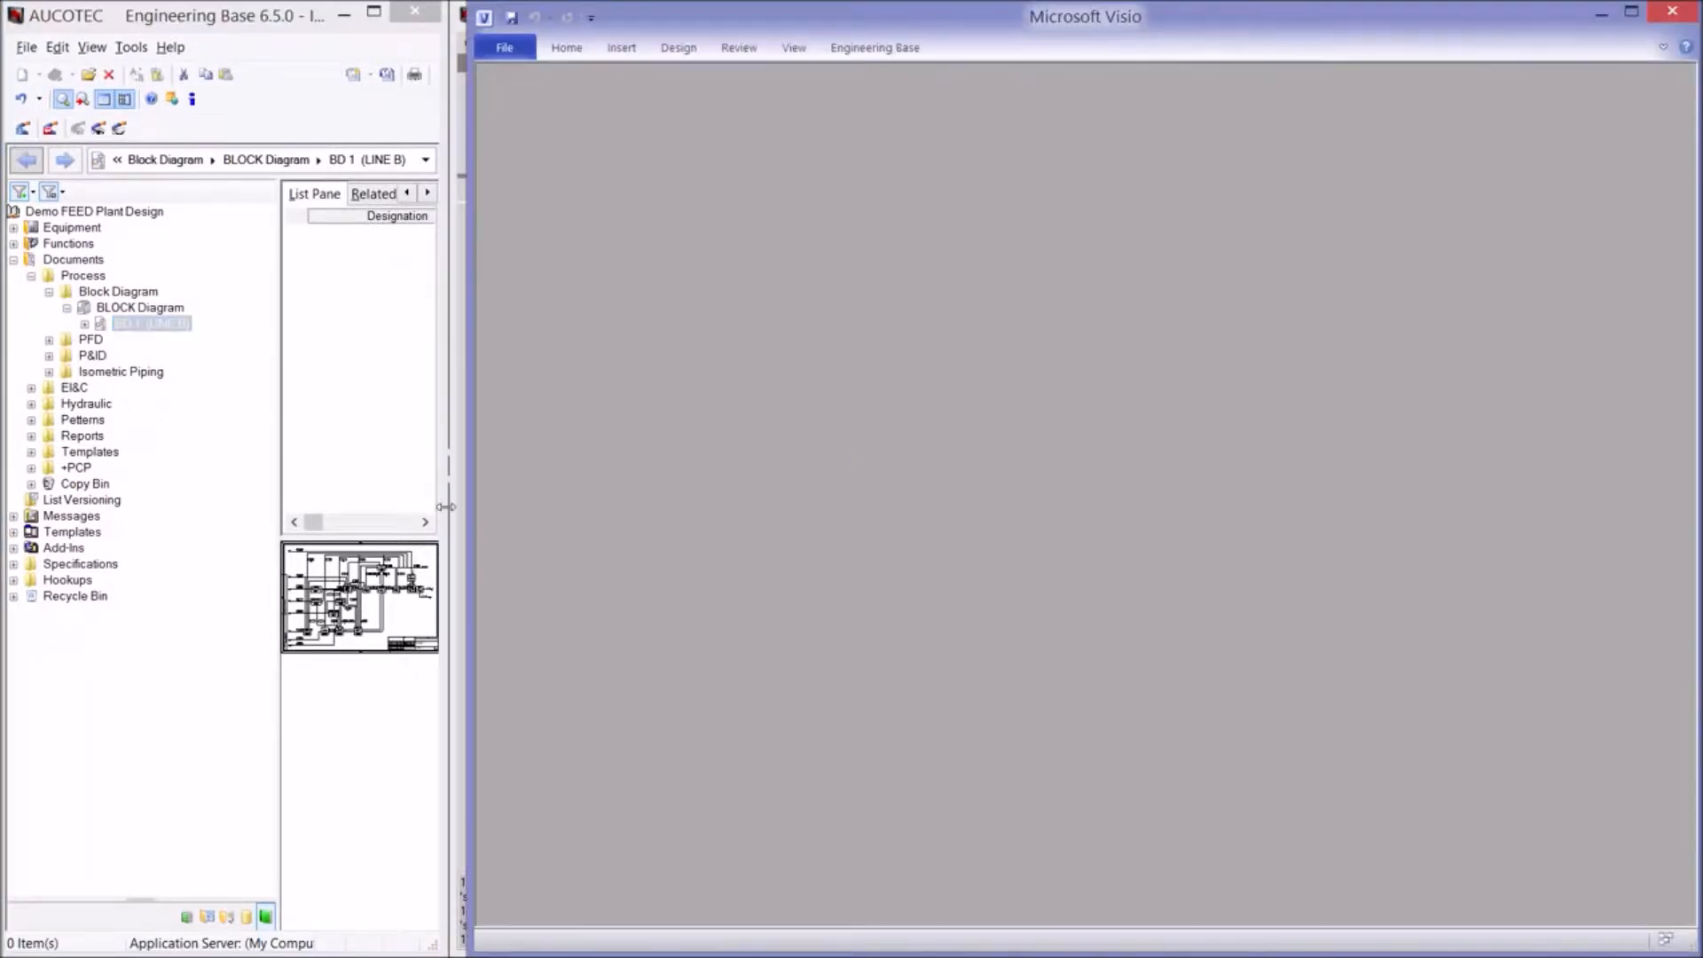
left_click_drag(491, 505, 456, 572)
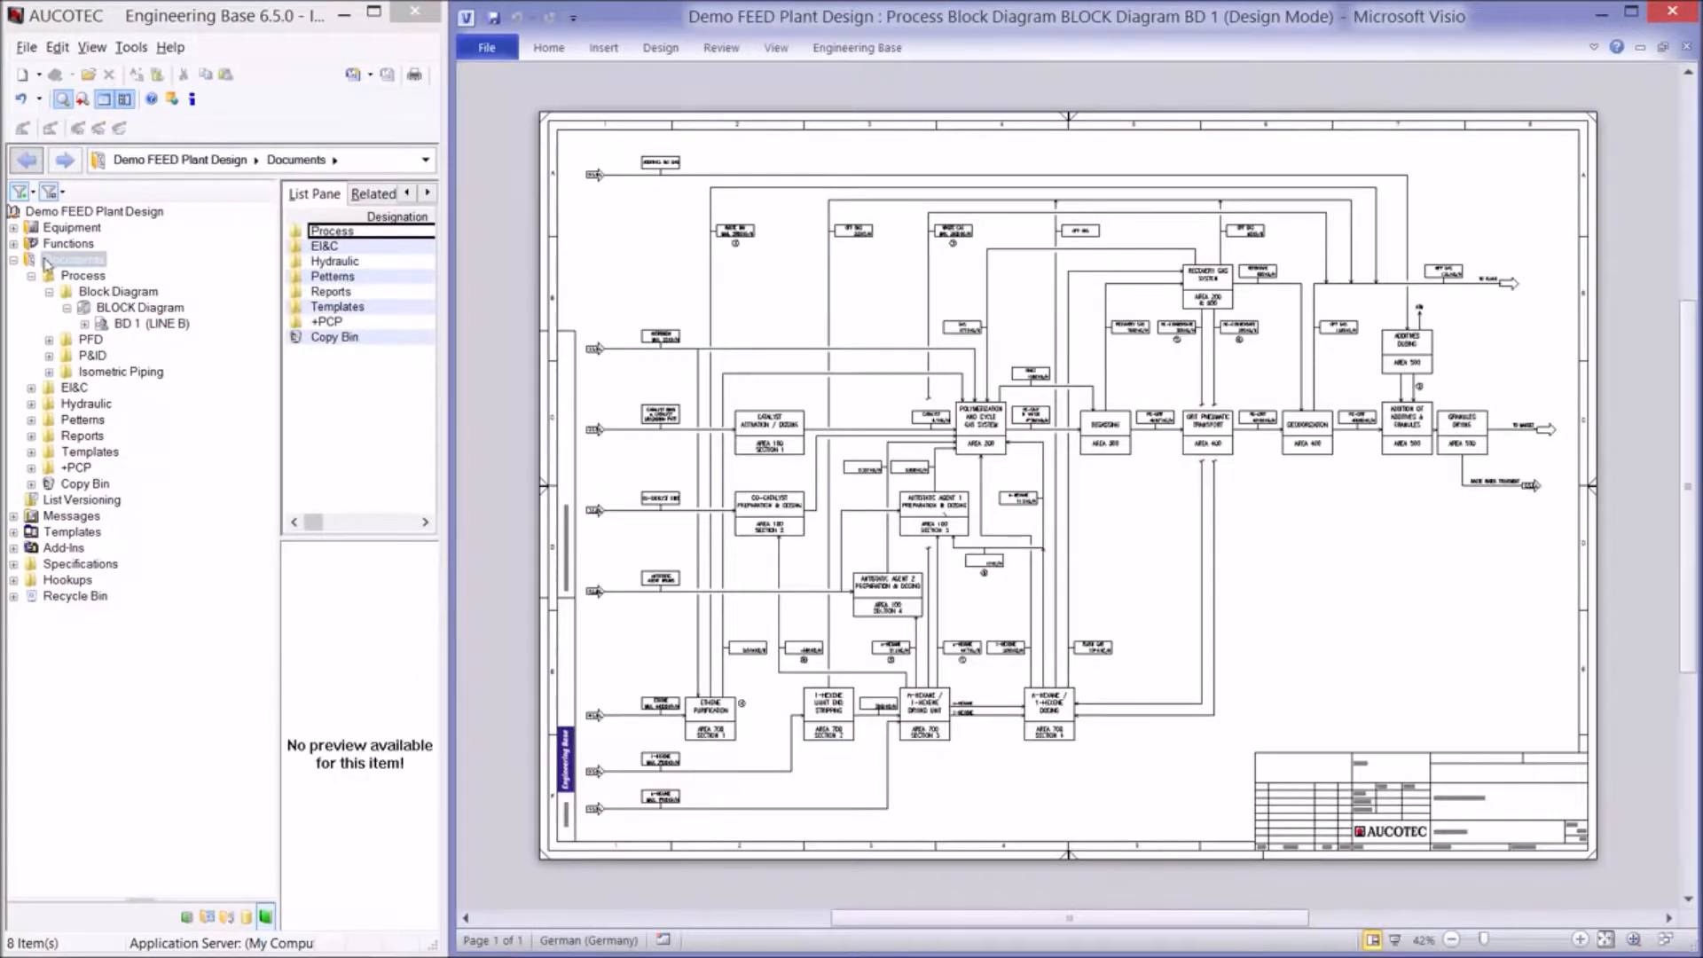
Step: Place function CL-001 of LINE B's SR unit as a block near the diagram's lower edge and connect it to the stream line above
left_click(13, 243)
left_click(31, 260)
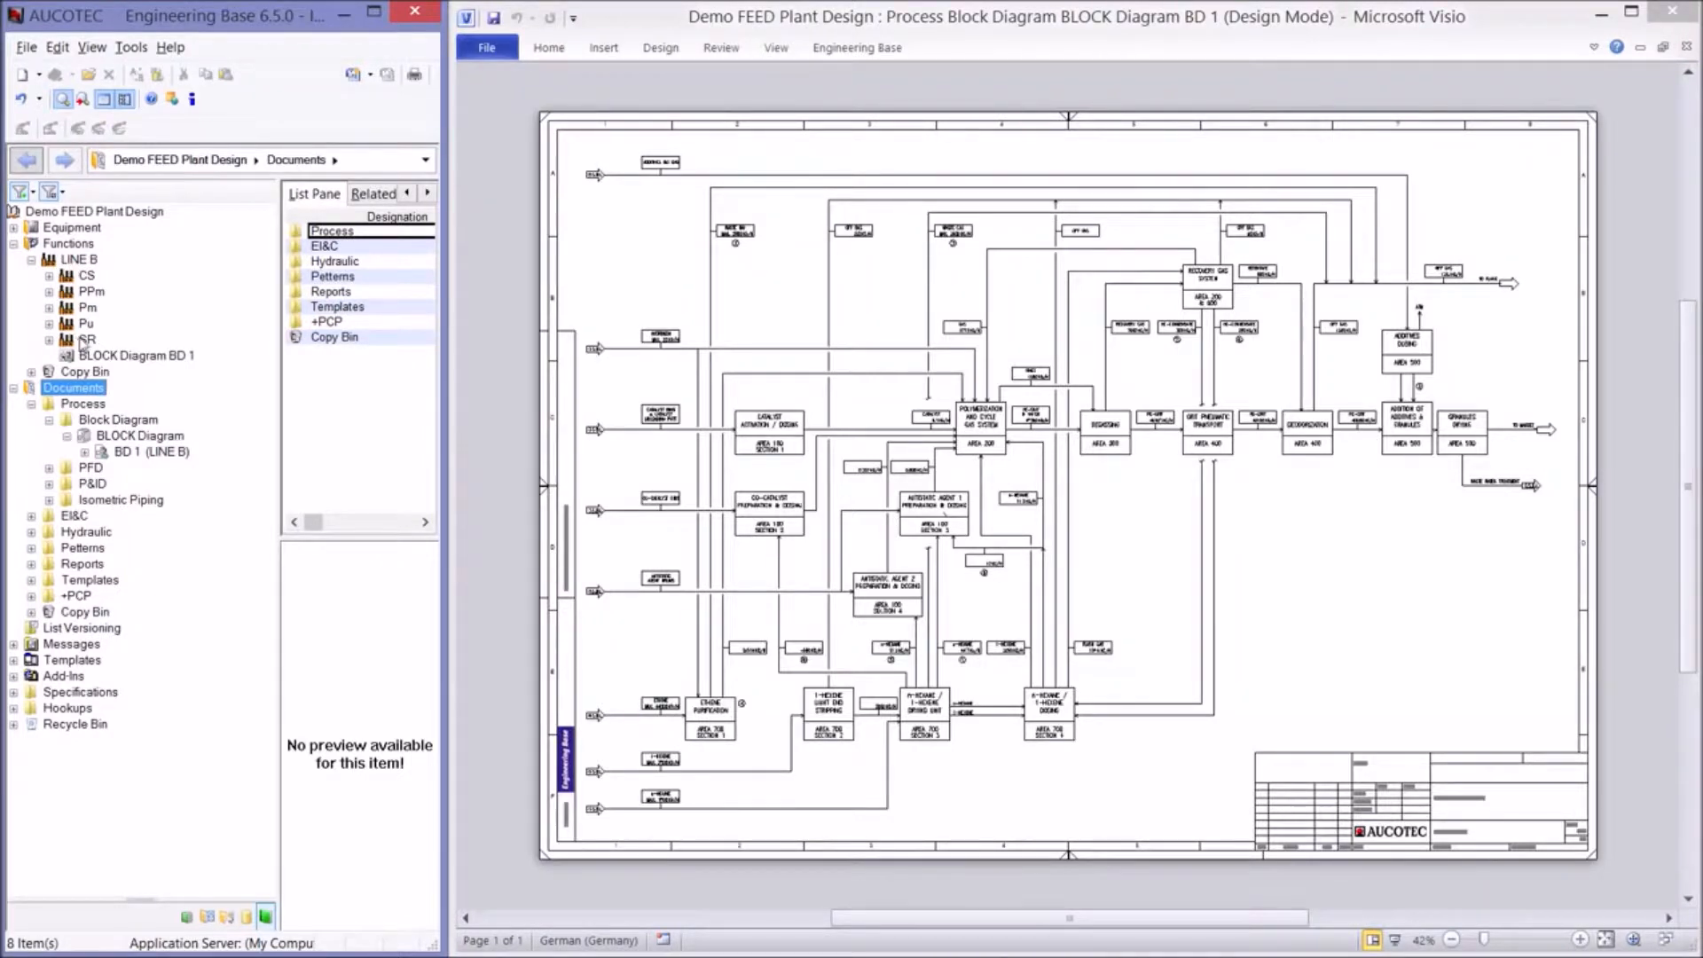
left_click(49, 340)
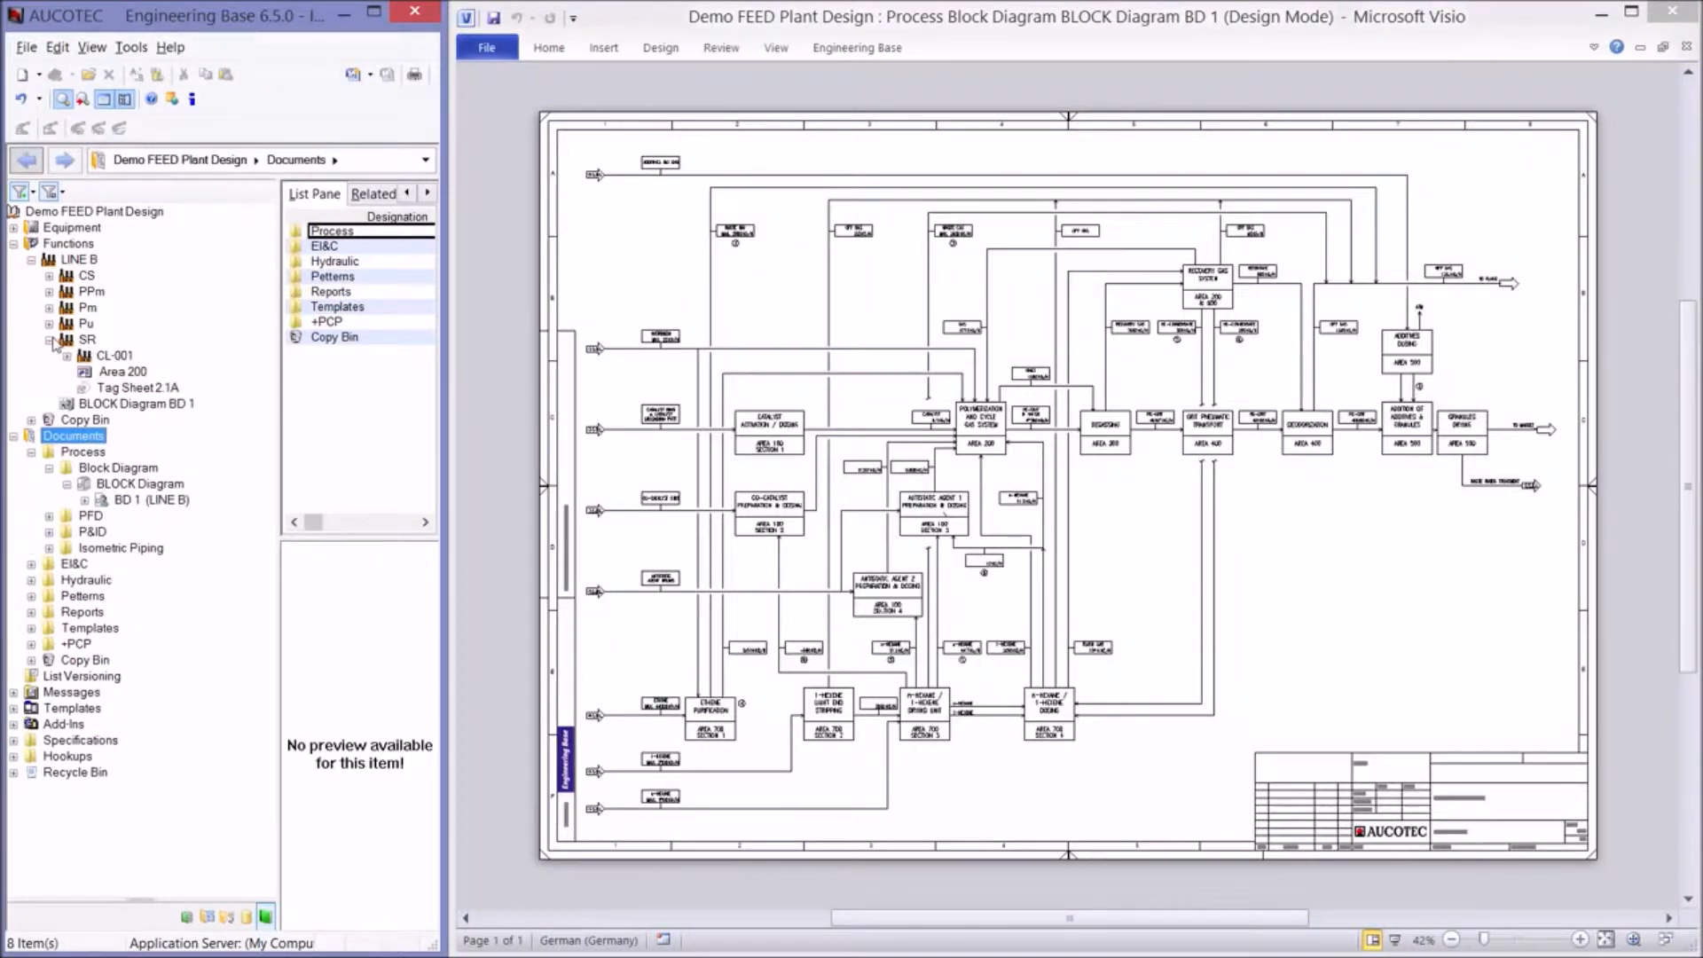
left_click(114, 356)
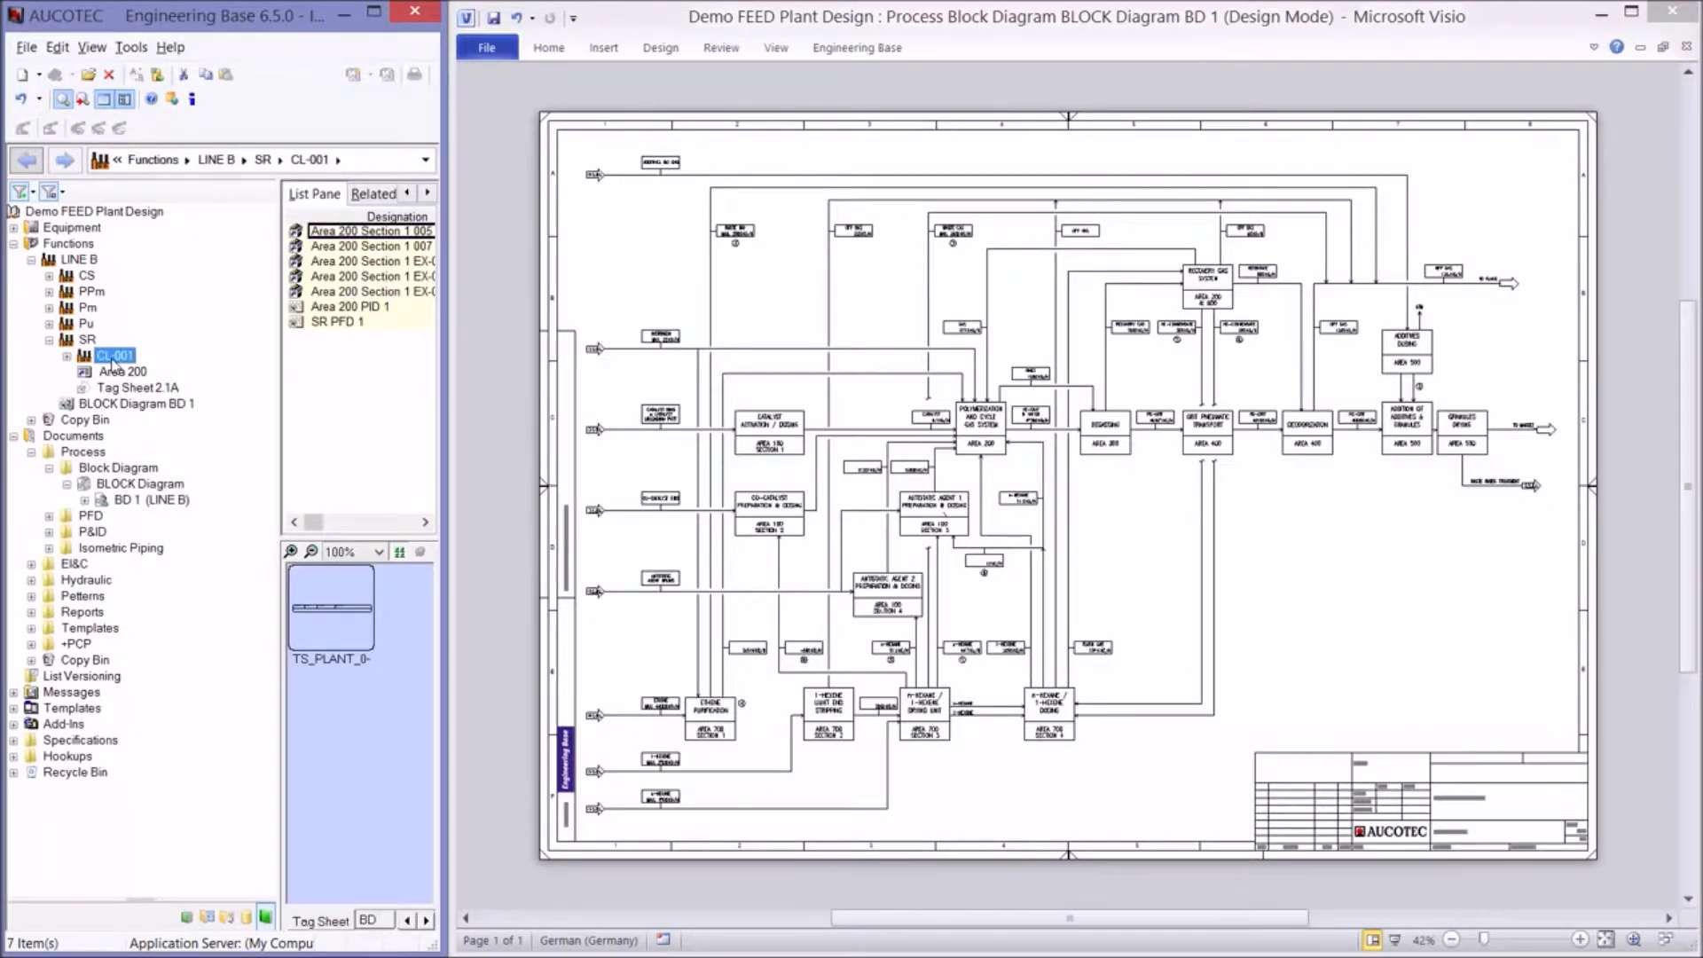
left_click(372, 920)
left_click_drag(340, 608, 1018, 763)
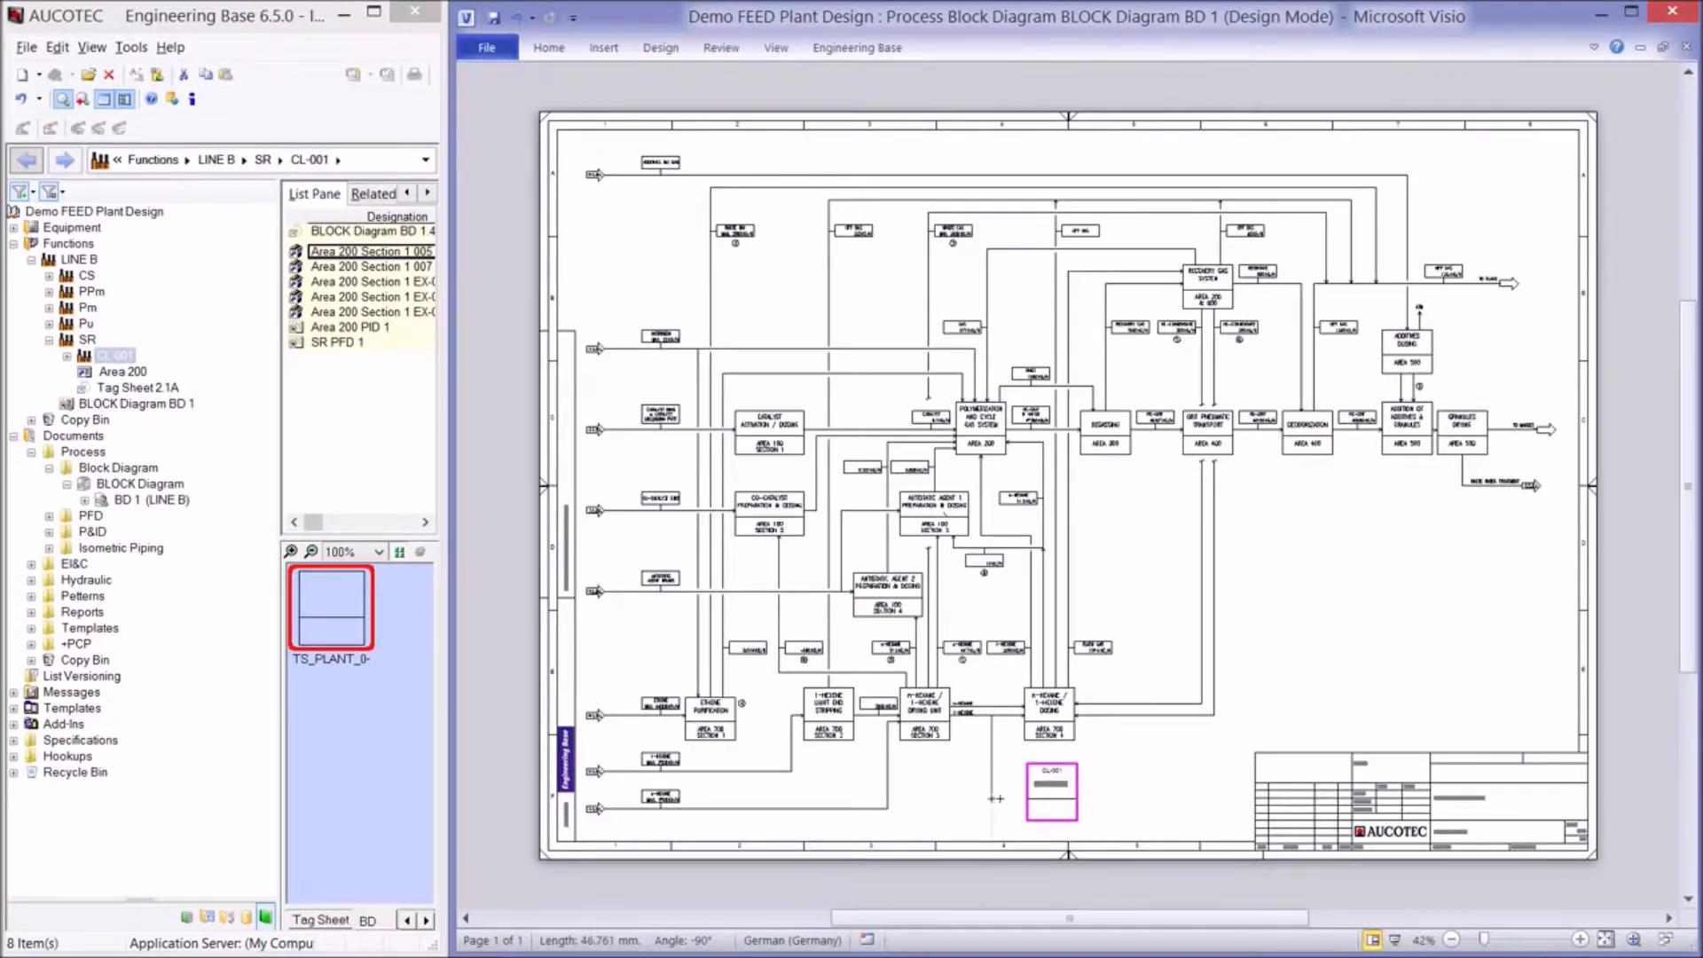
left_click(989, 831)
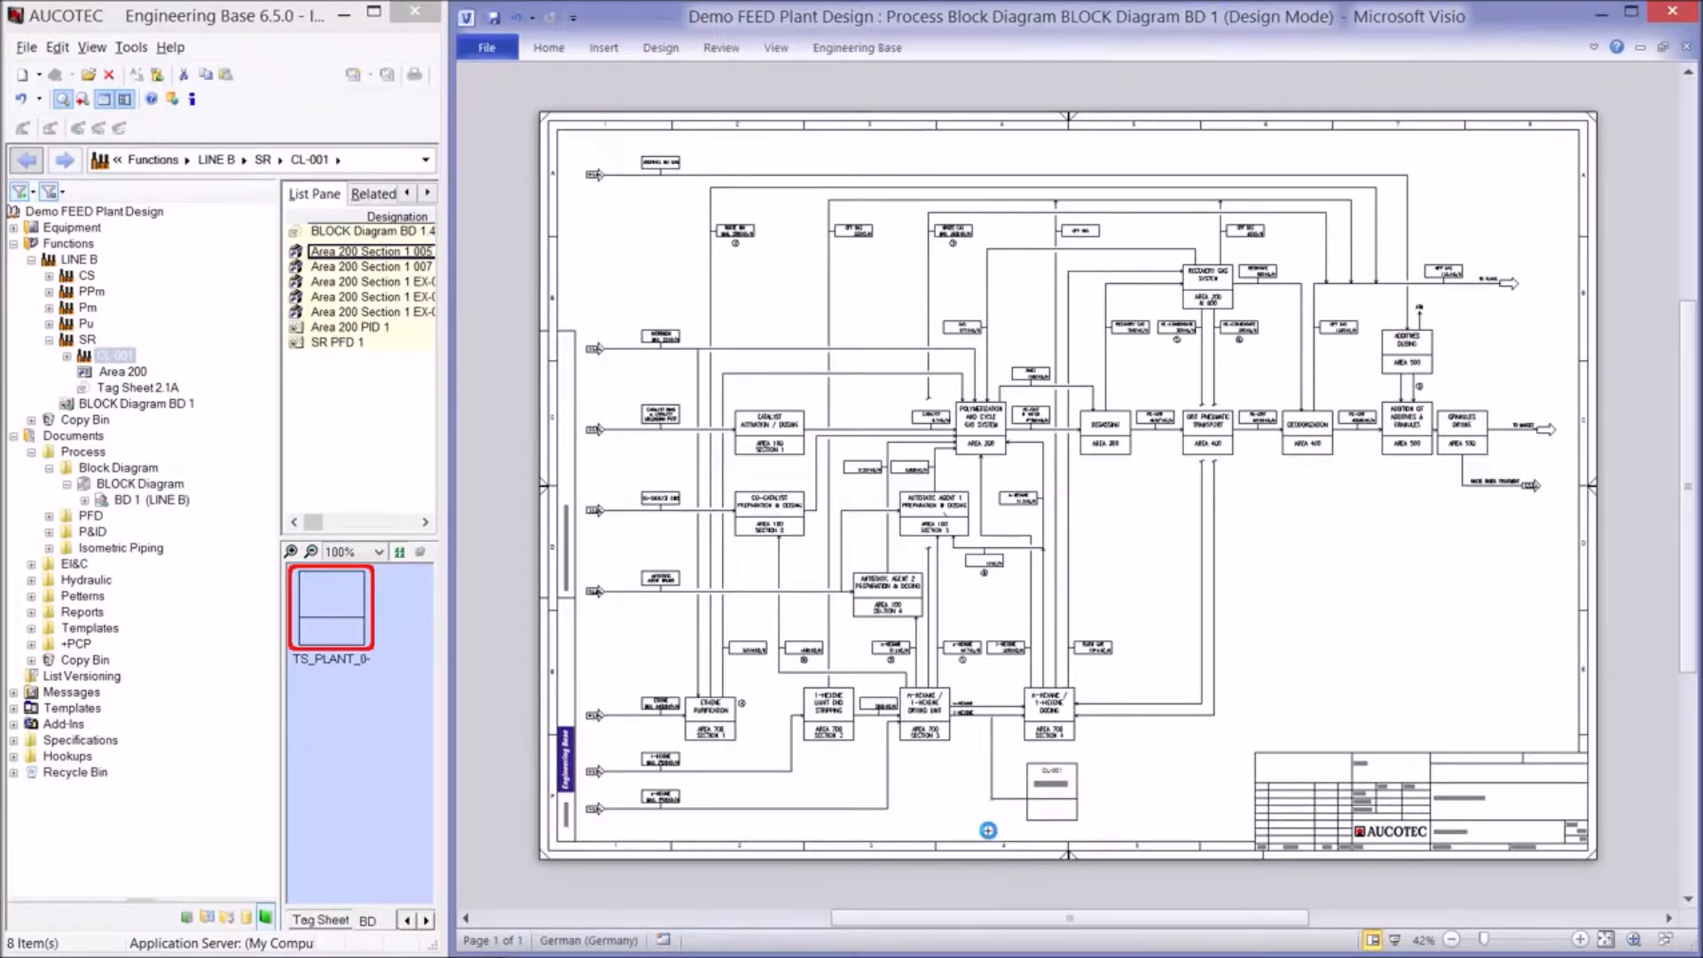
Step: Switch to the Project Control Panel and start a new task named "Design CL-001" with the description "Distillation Column"
mouse_move(692, 955)
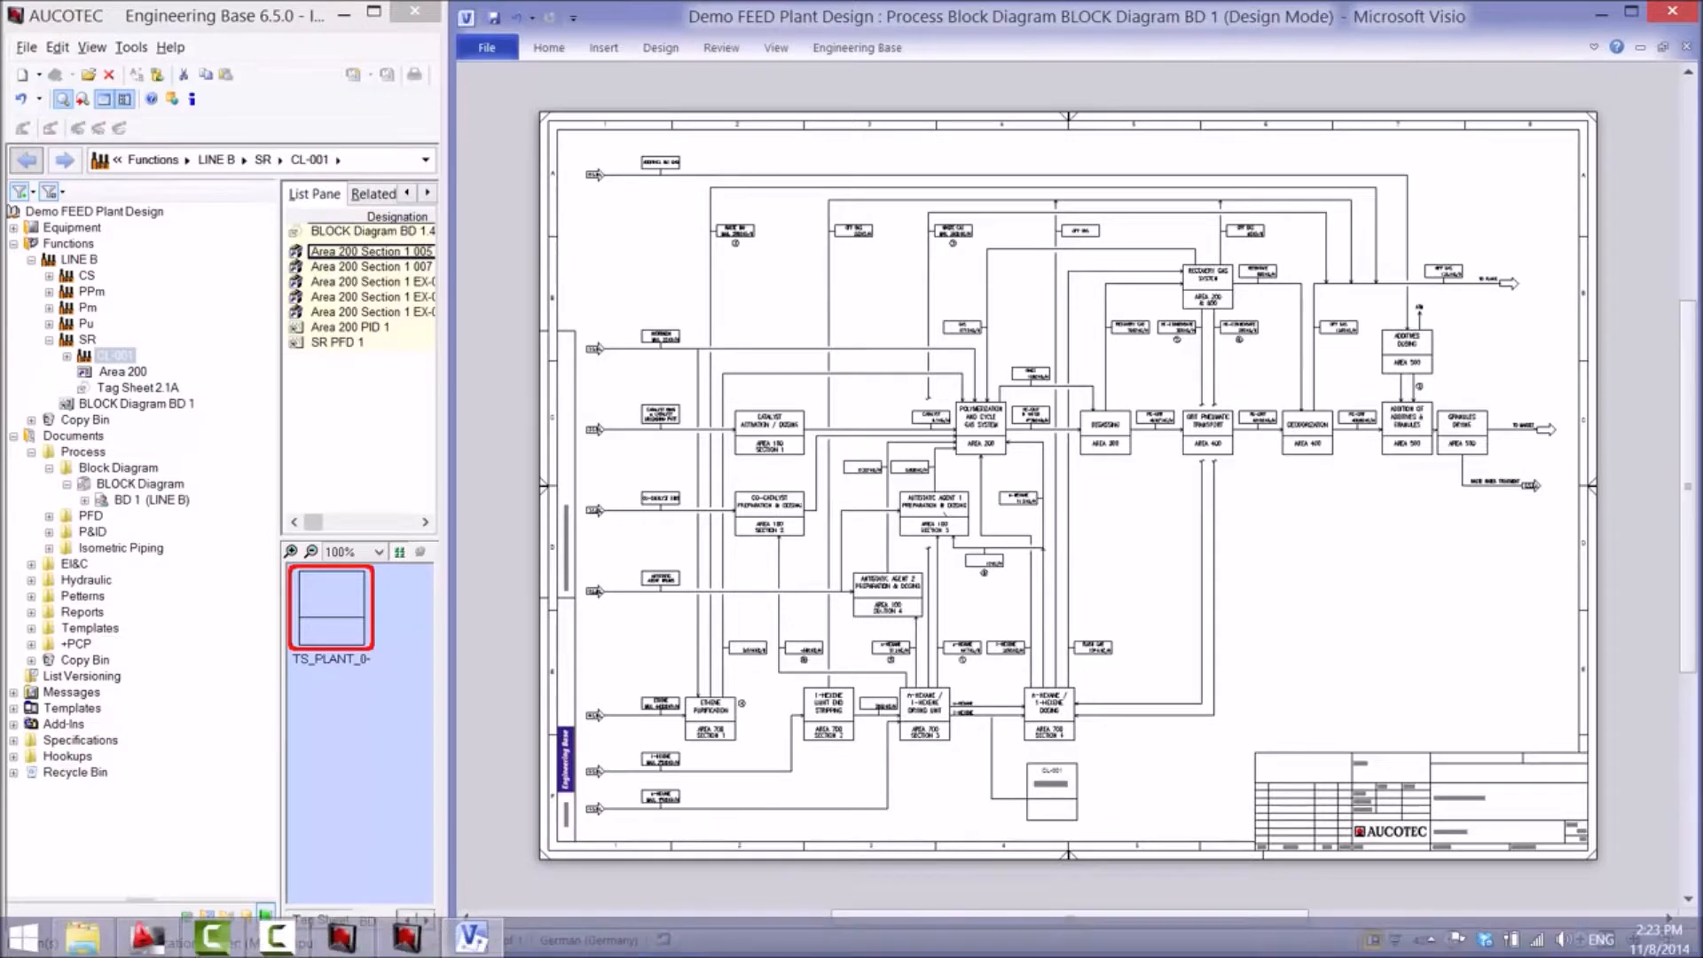
left_click(406, 937)
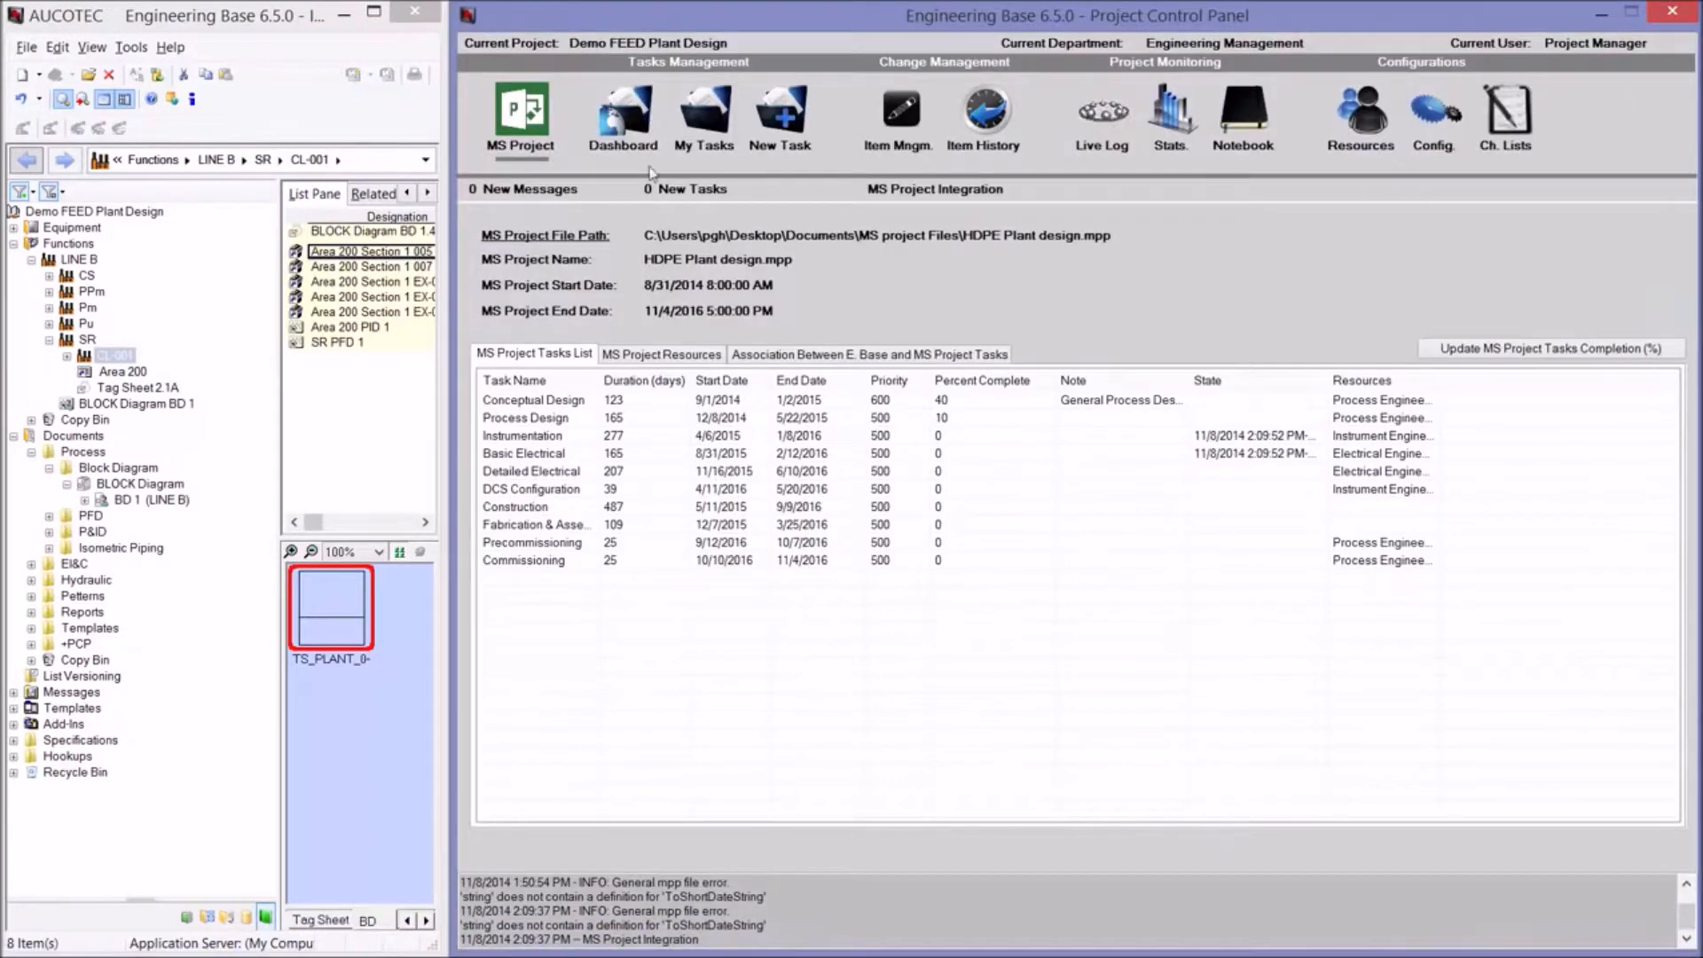
left_click(777, 126)
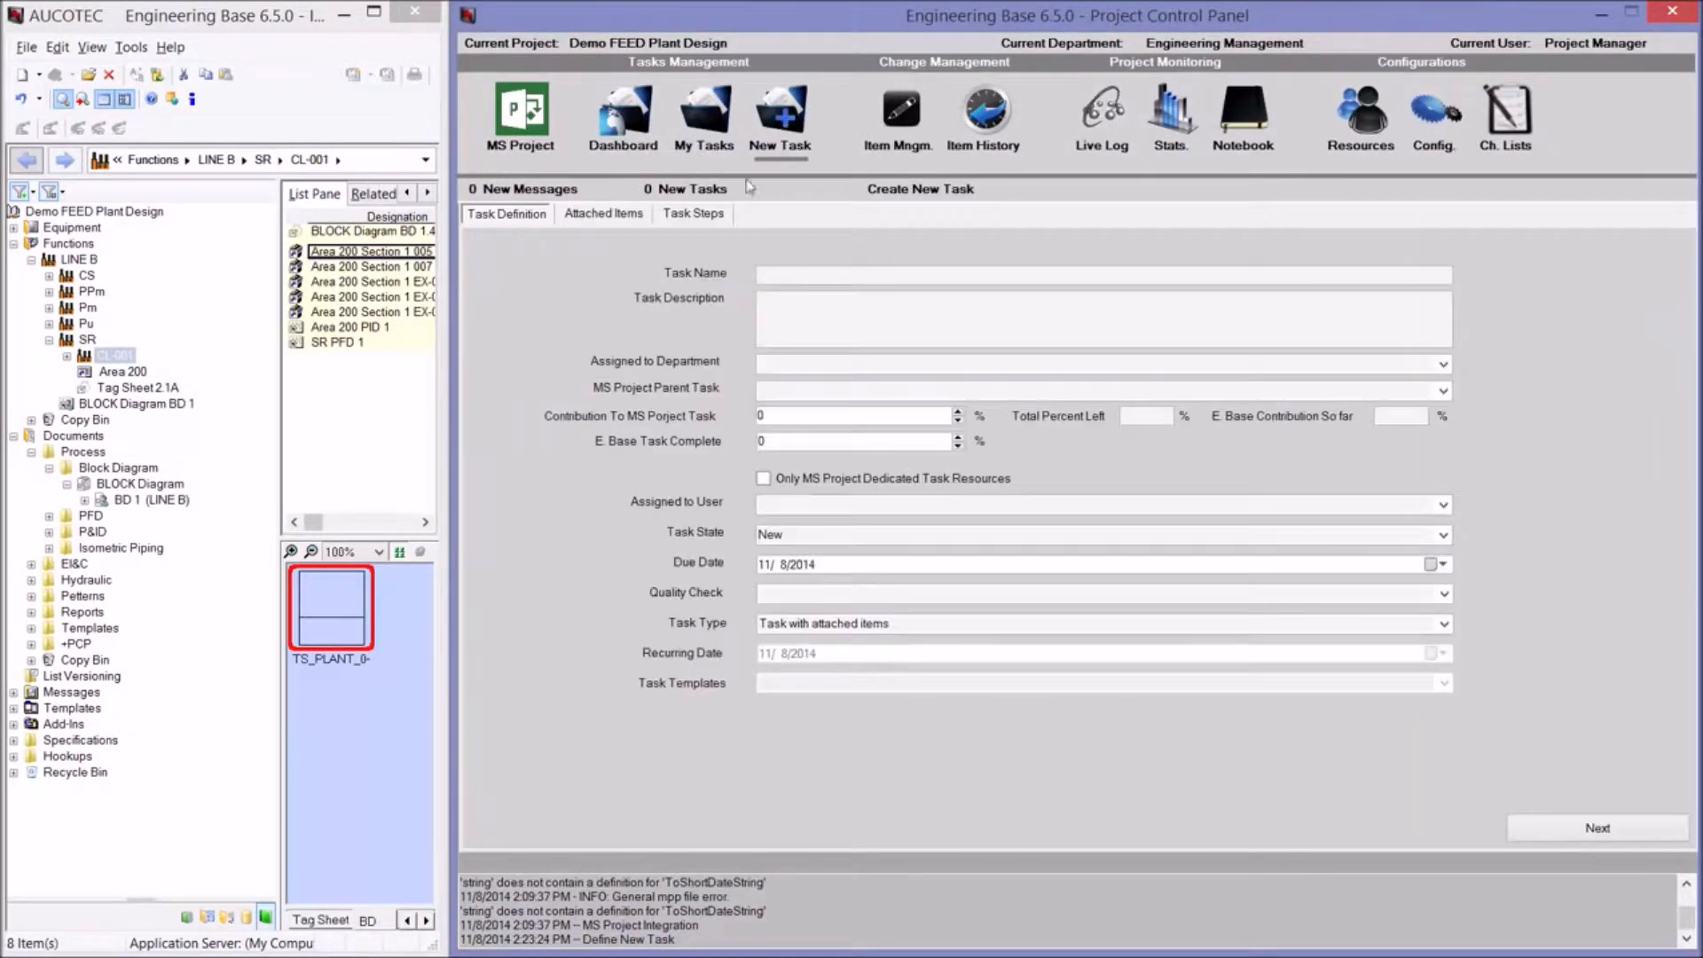
type("C")
type("esign ")
type("CL-001")
left_click(853, 311)
type("Distillation Column")
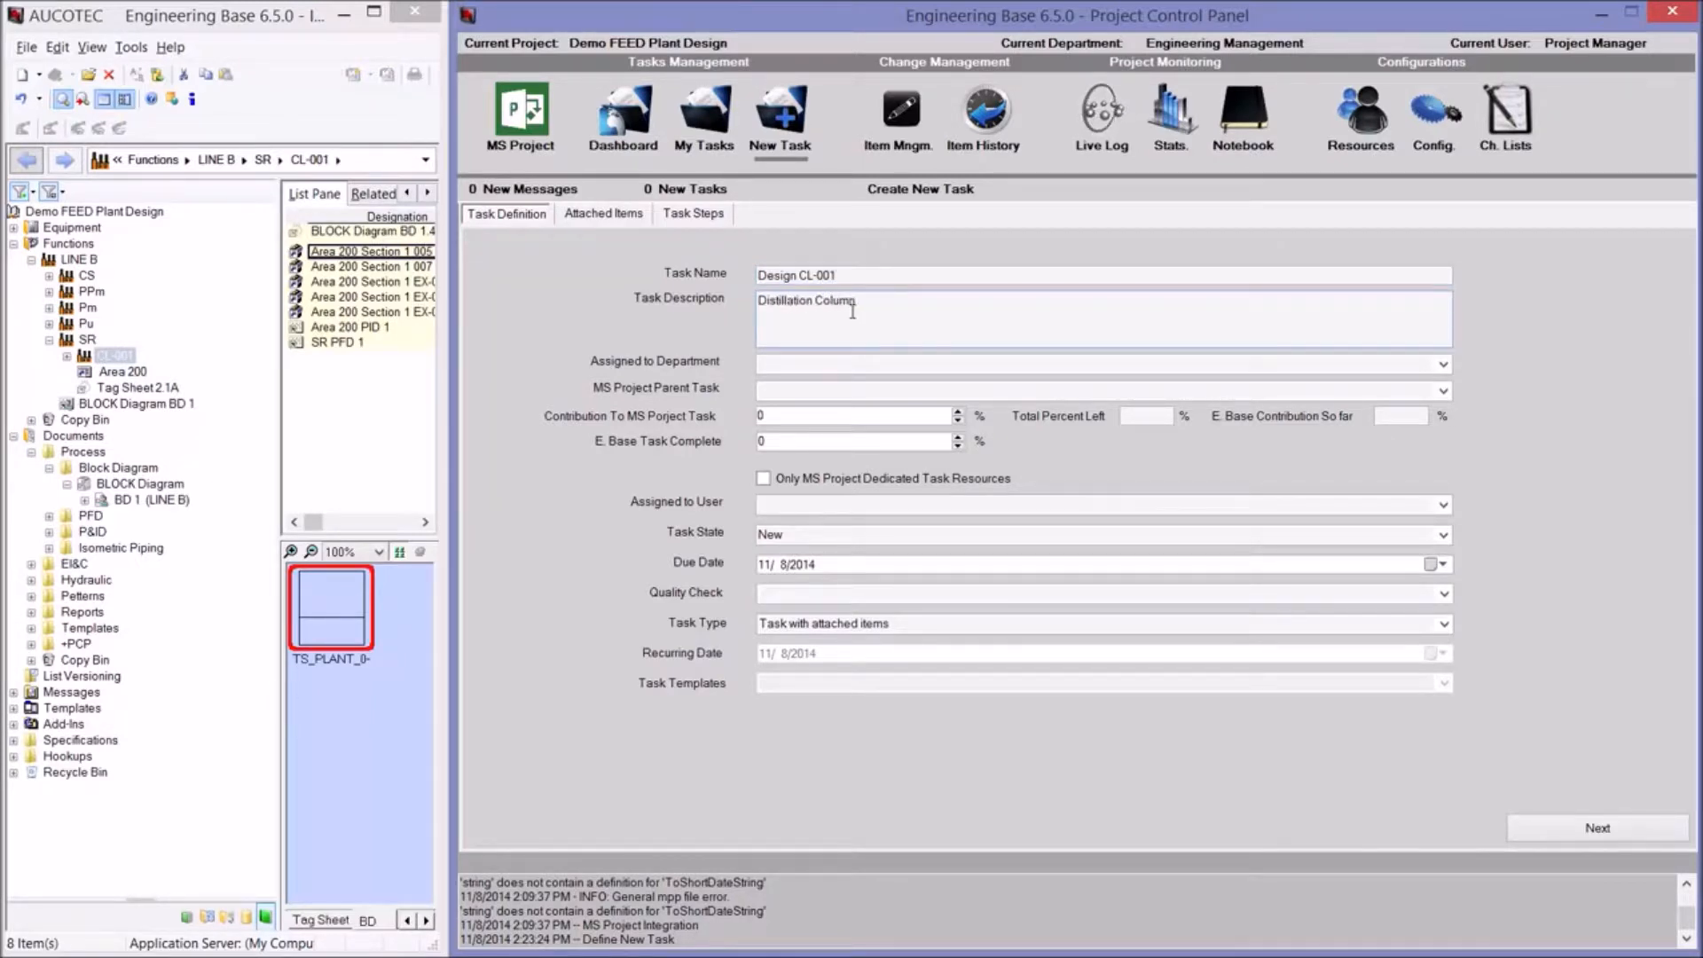
Step: Assign the task to the Process department under the parent task Process Design, with a 5% contribution
left_click(1443, 365)
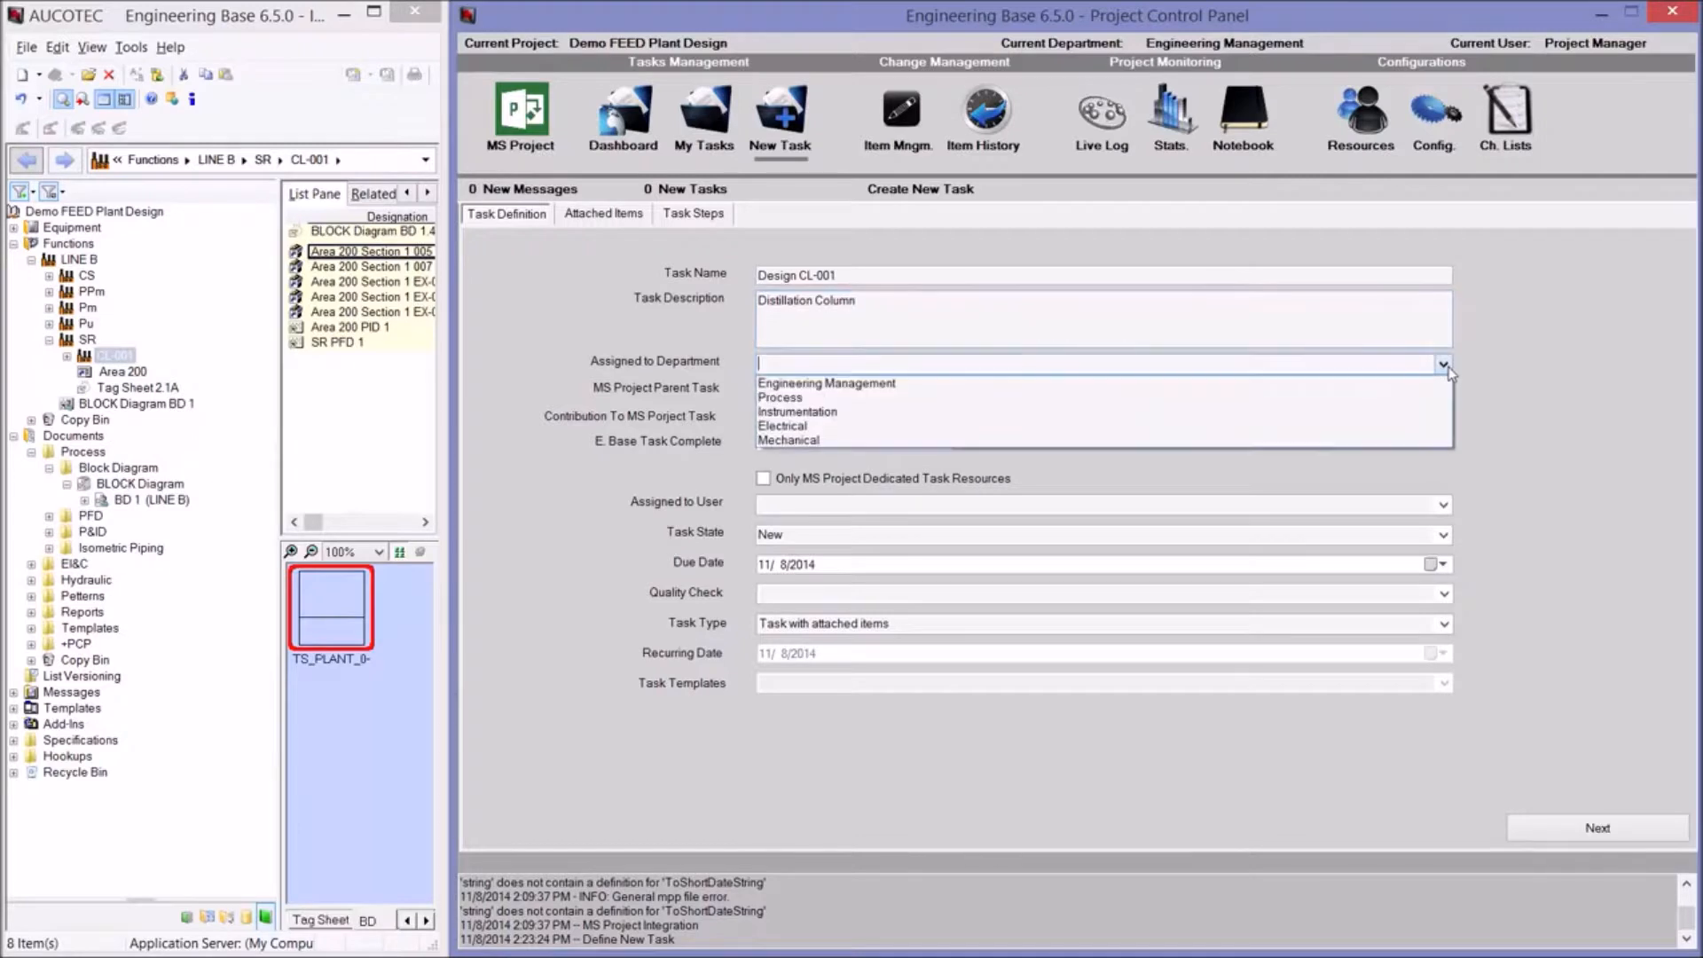
left_click(1419, 396)
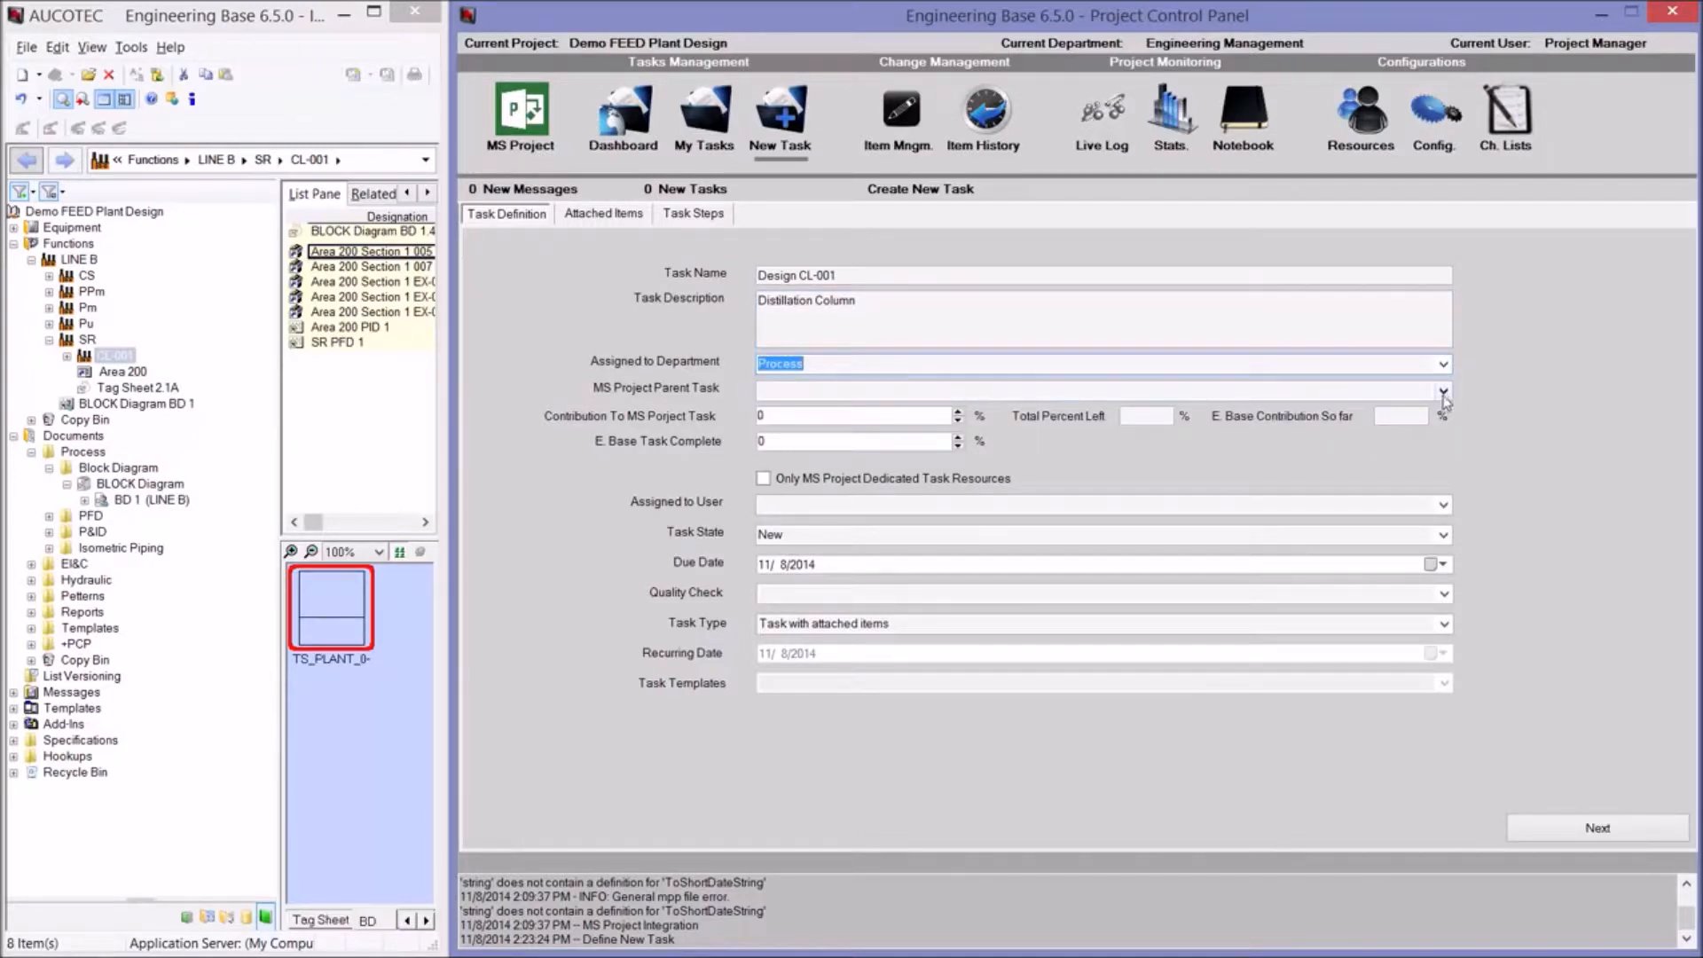
left_click(1443, 391)
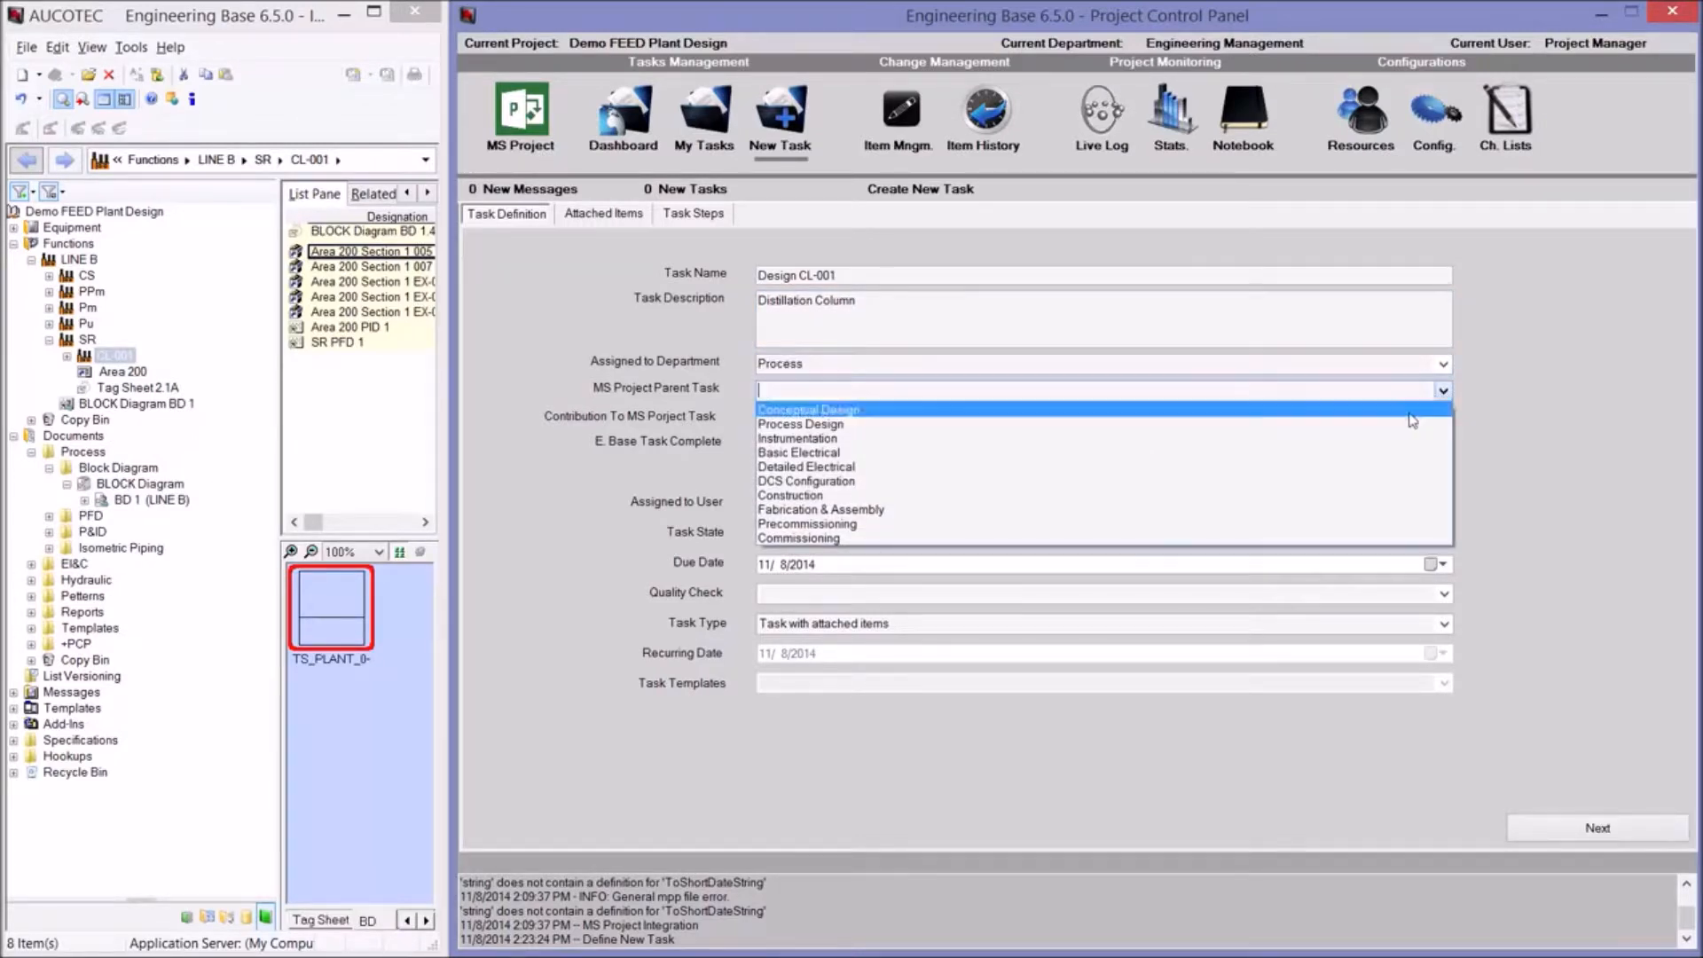
left_click(1383, 433)
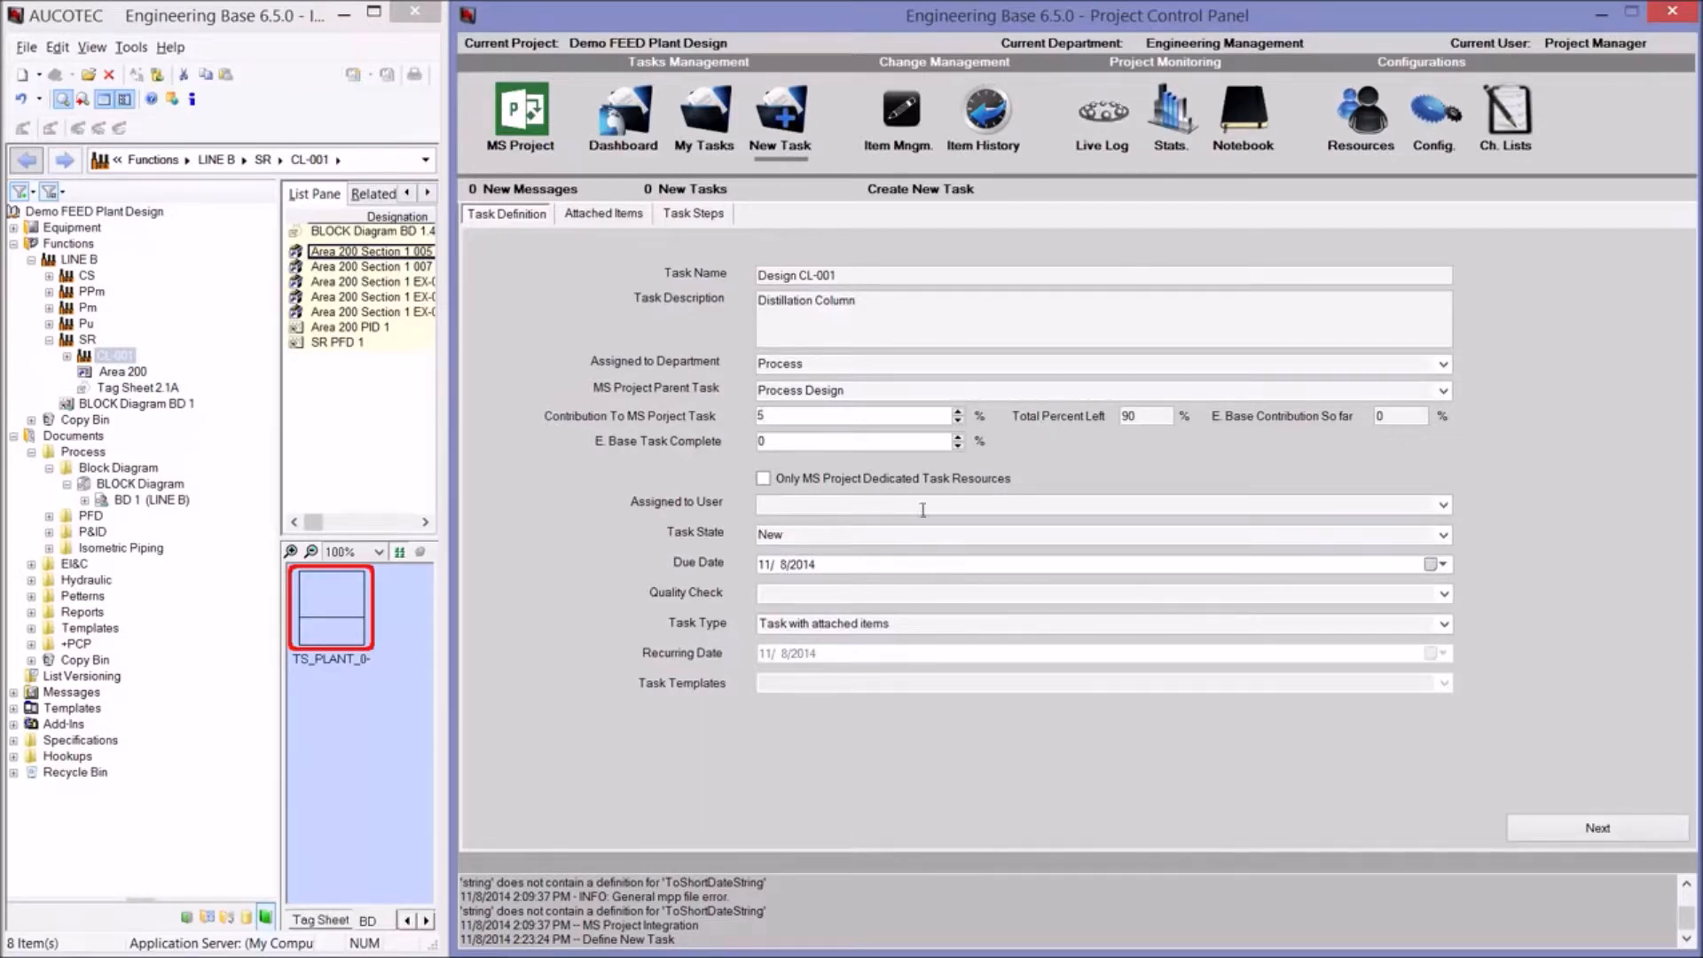
Step: Assign the task to Process Engineer A with due date 11/15/2014 and Project Manager for the quality check
left_click(1444, 505)
left_click(1441, 520)
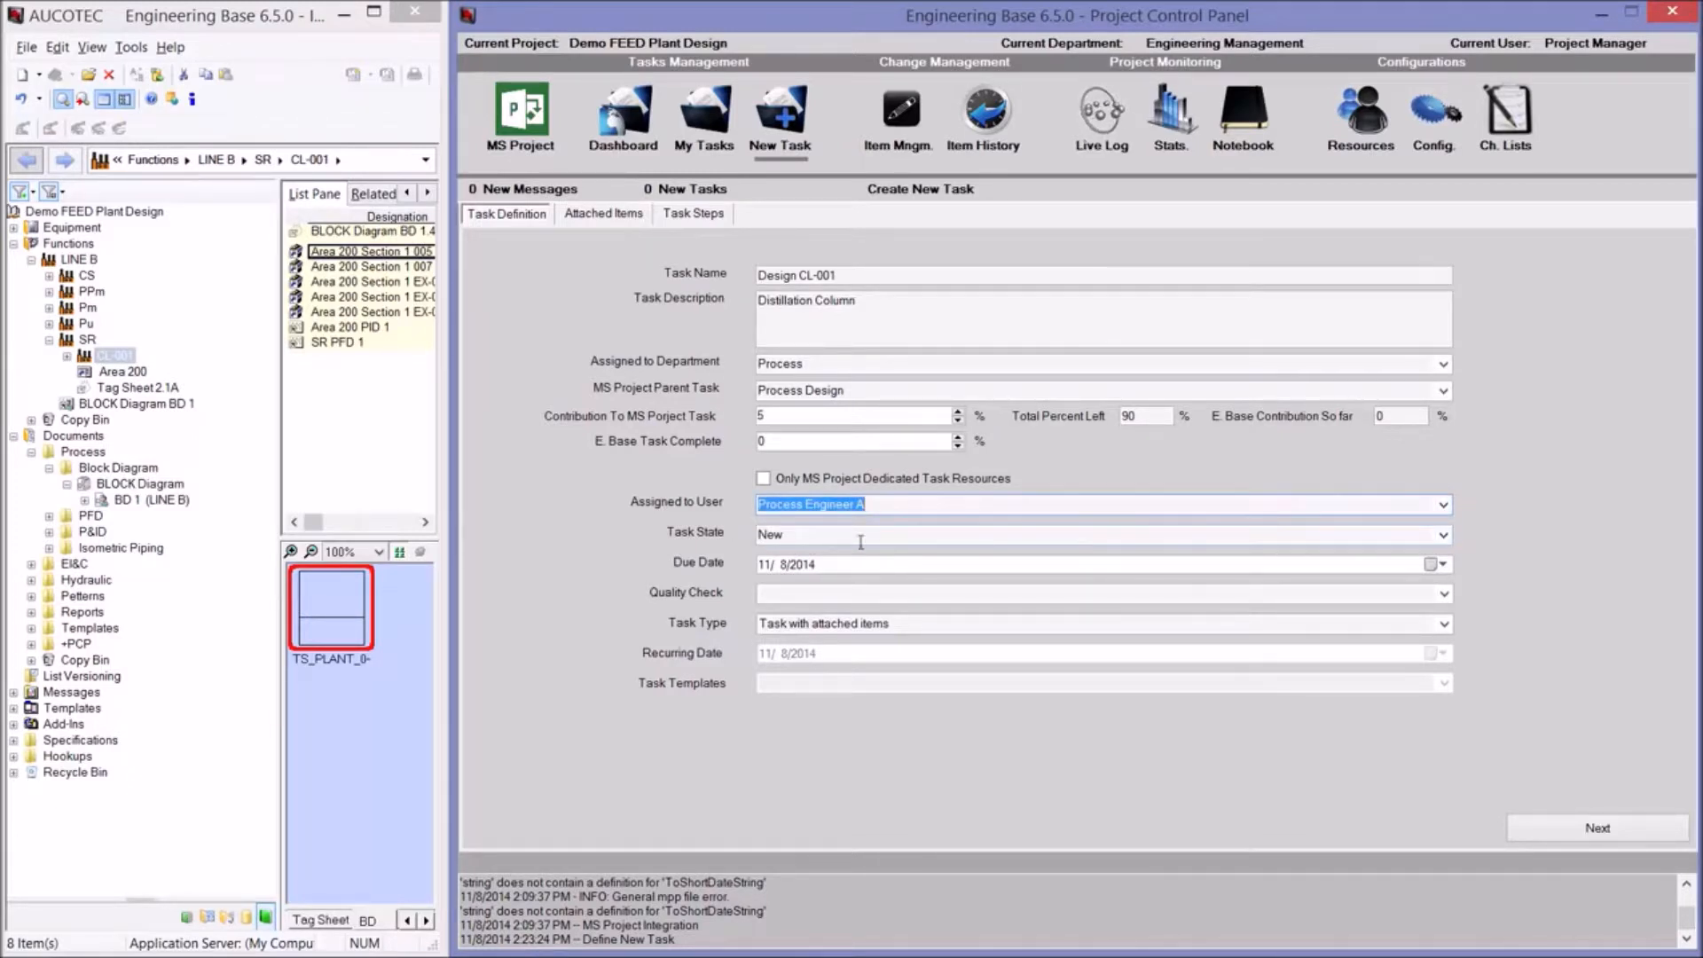
left_click(1442, 564)
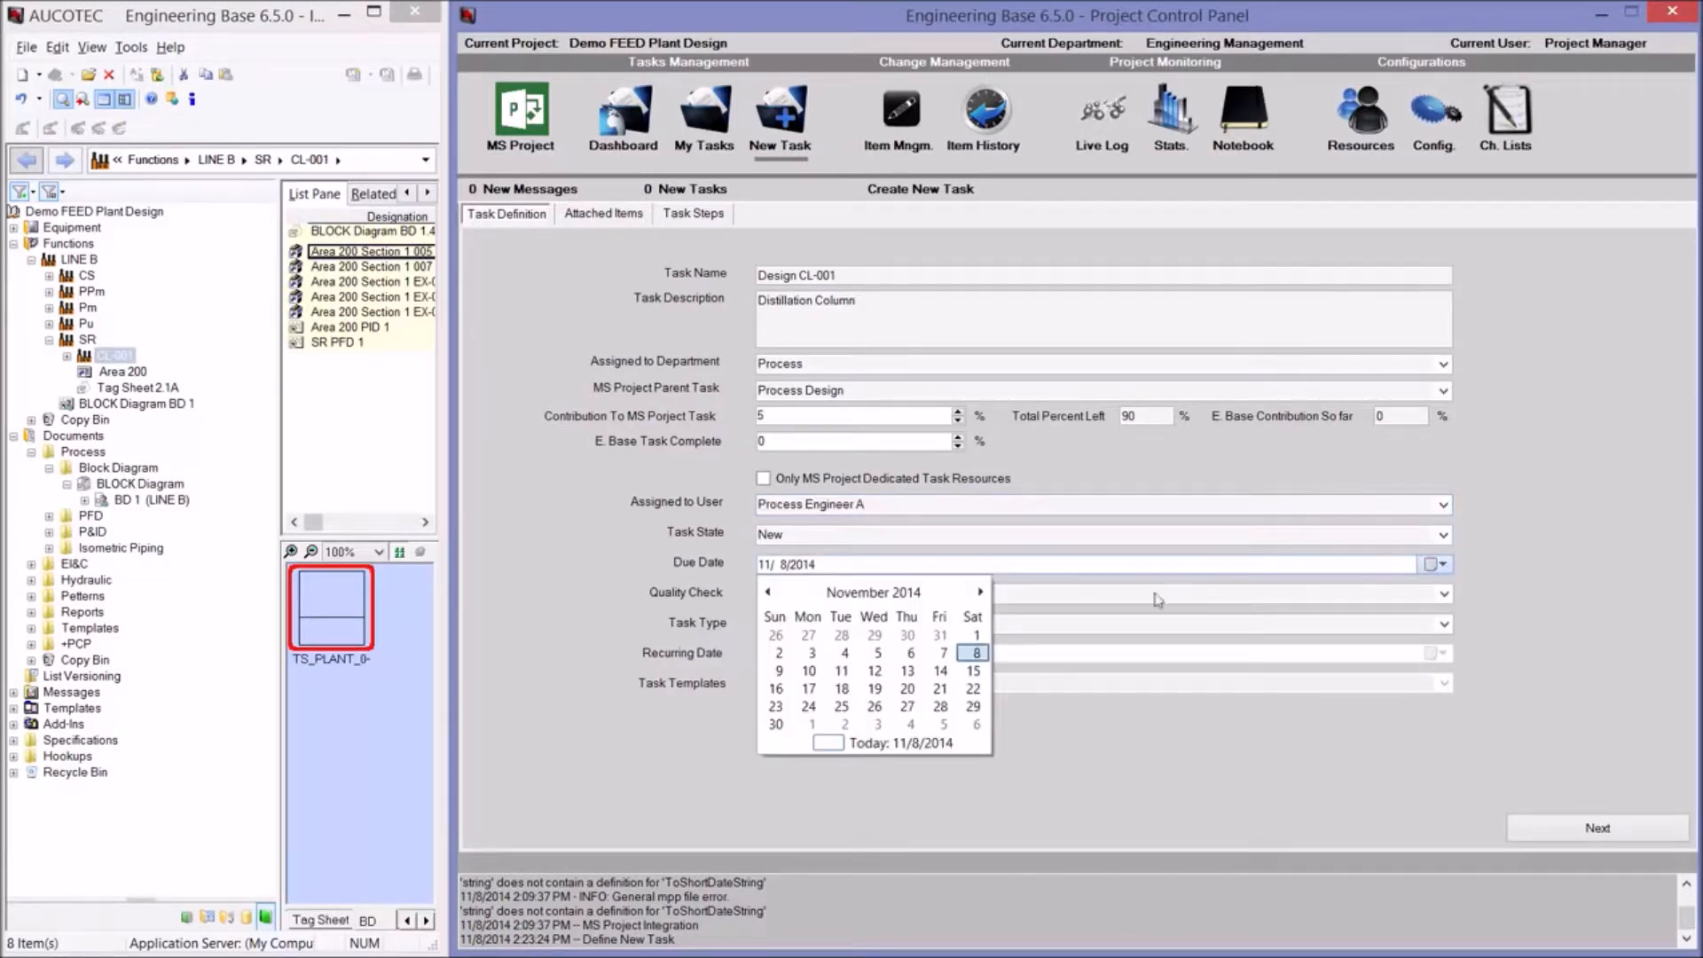
left_click(973, 671)
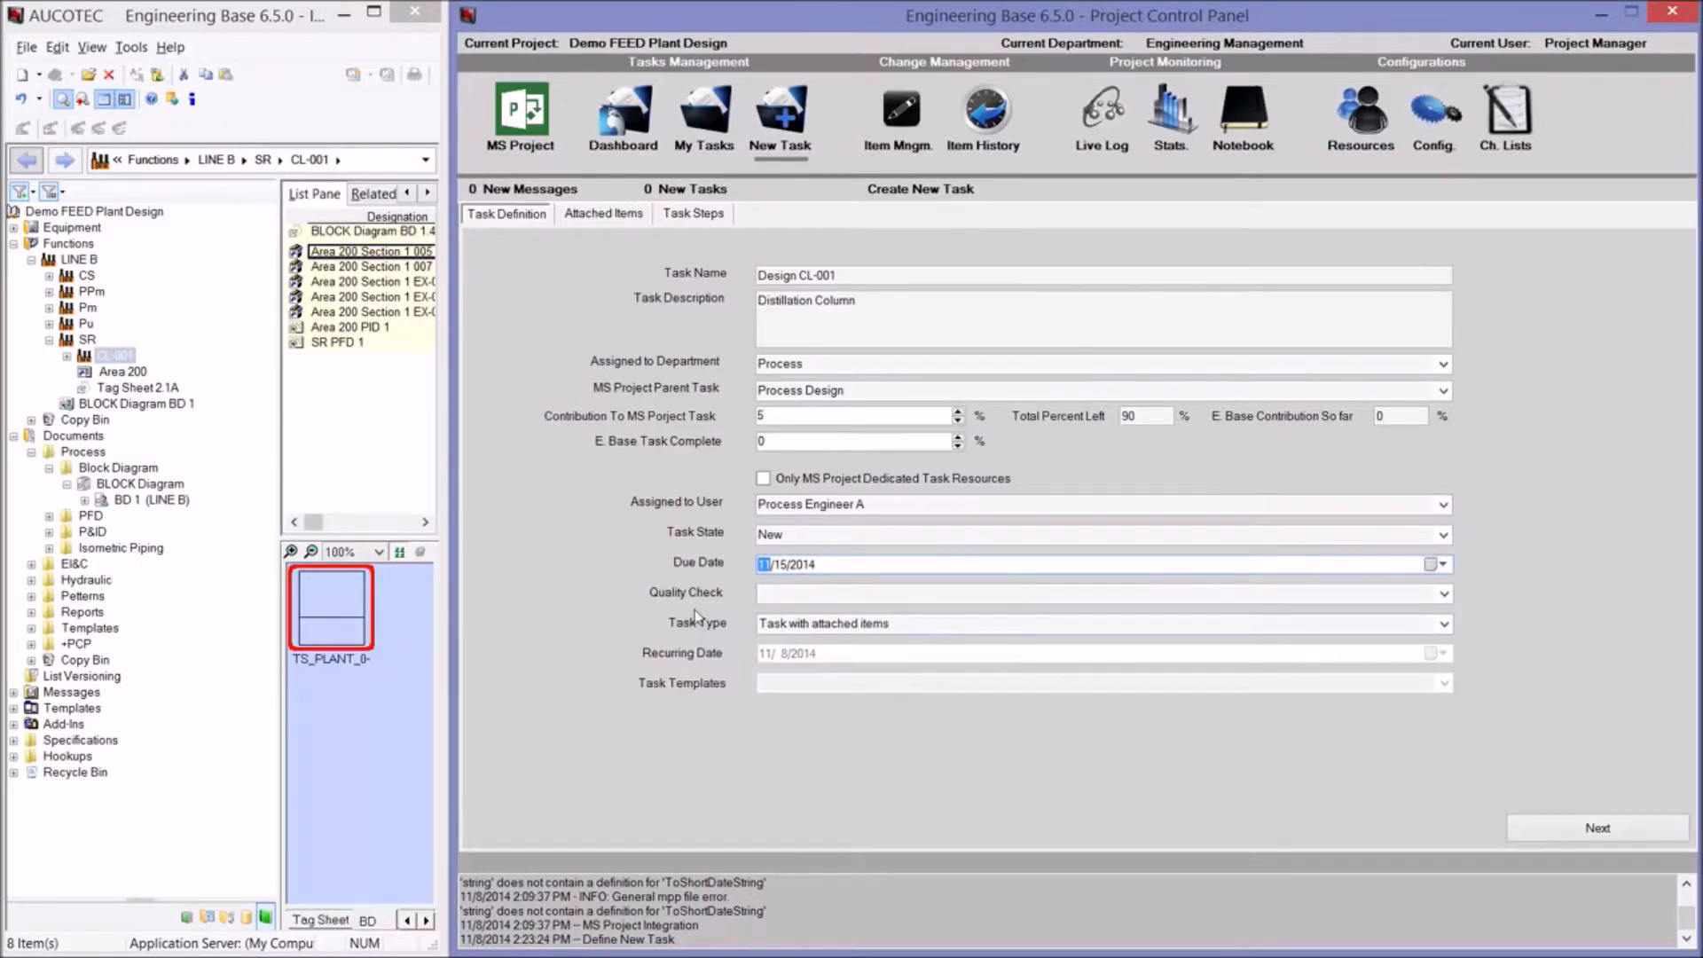
left_click(1445, 594)
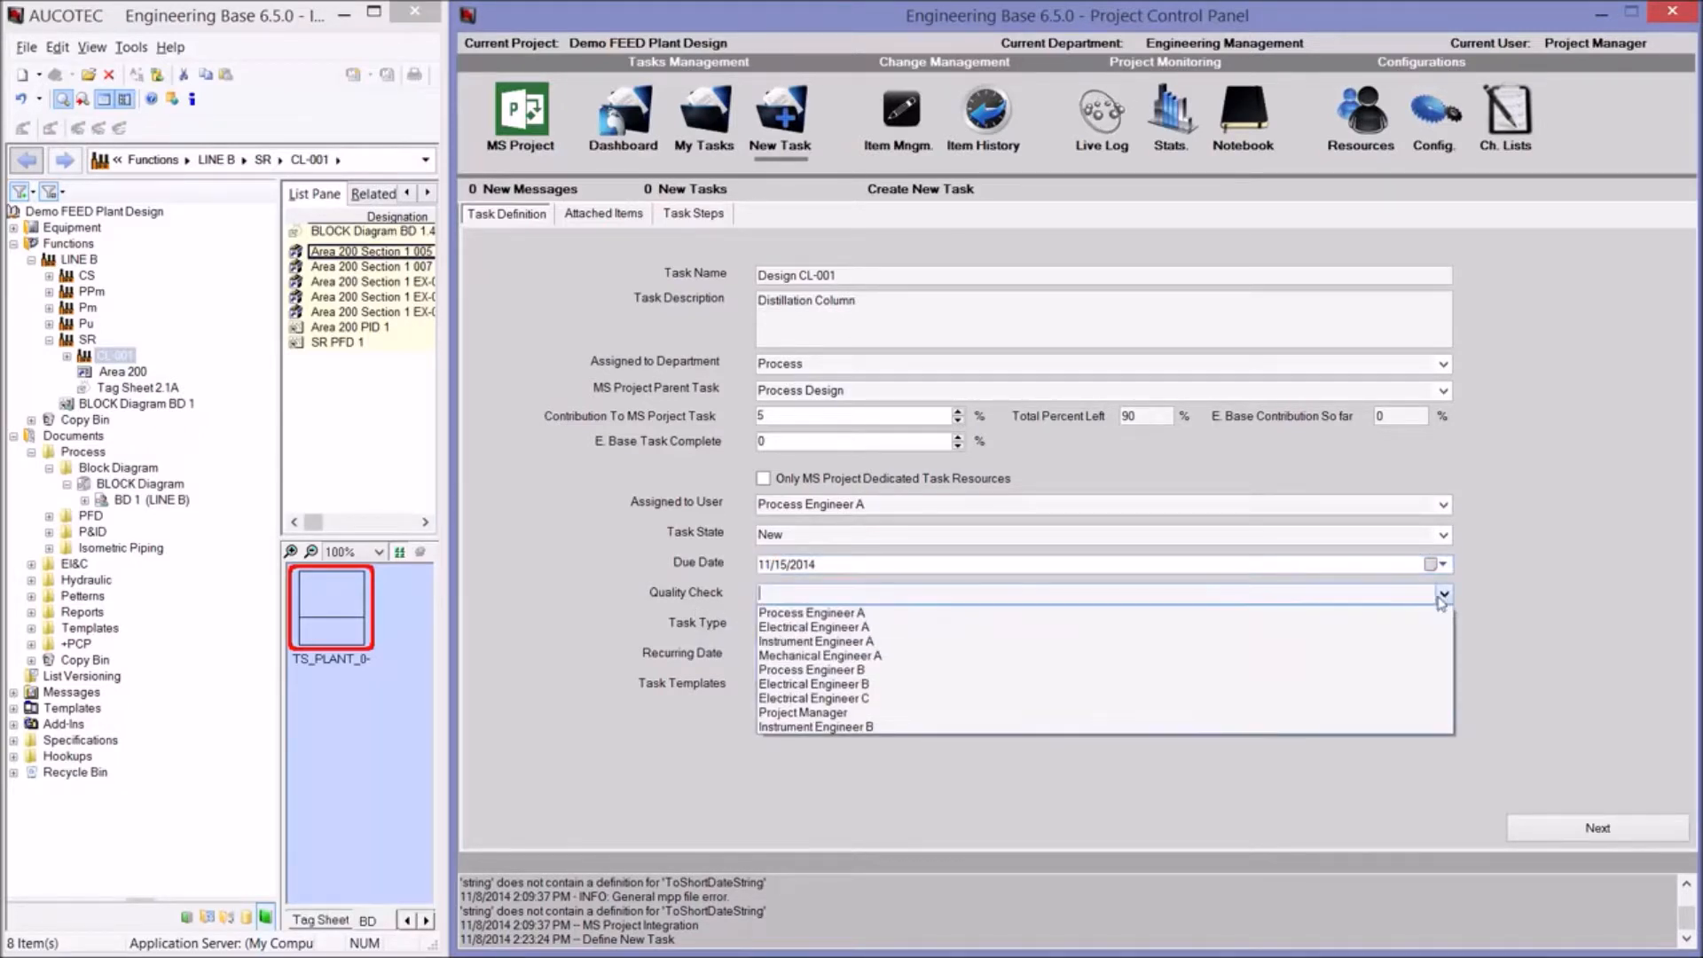
left_click(1310, 719)
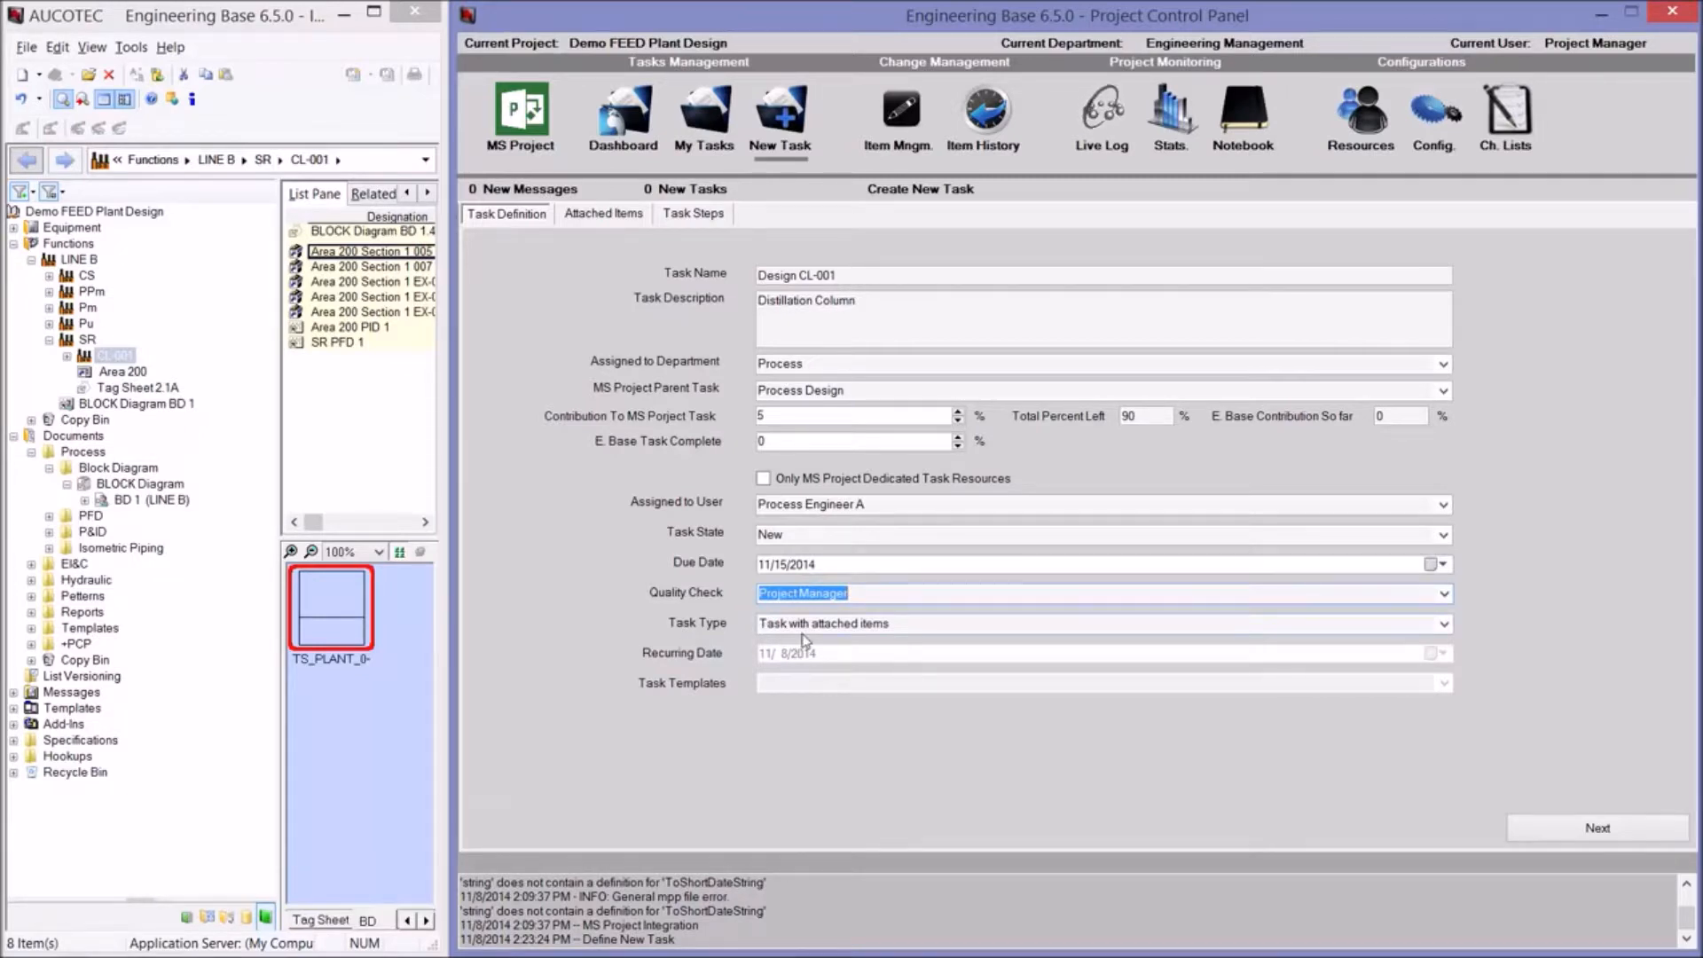
Step: Attach function CL-001 of LINE B's SR unit to the new task and create the task
left_click(115, 355)
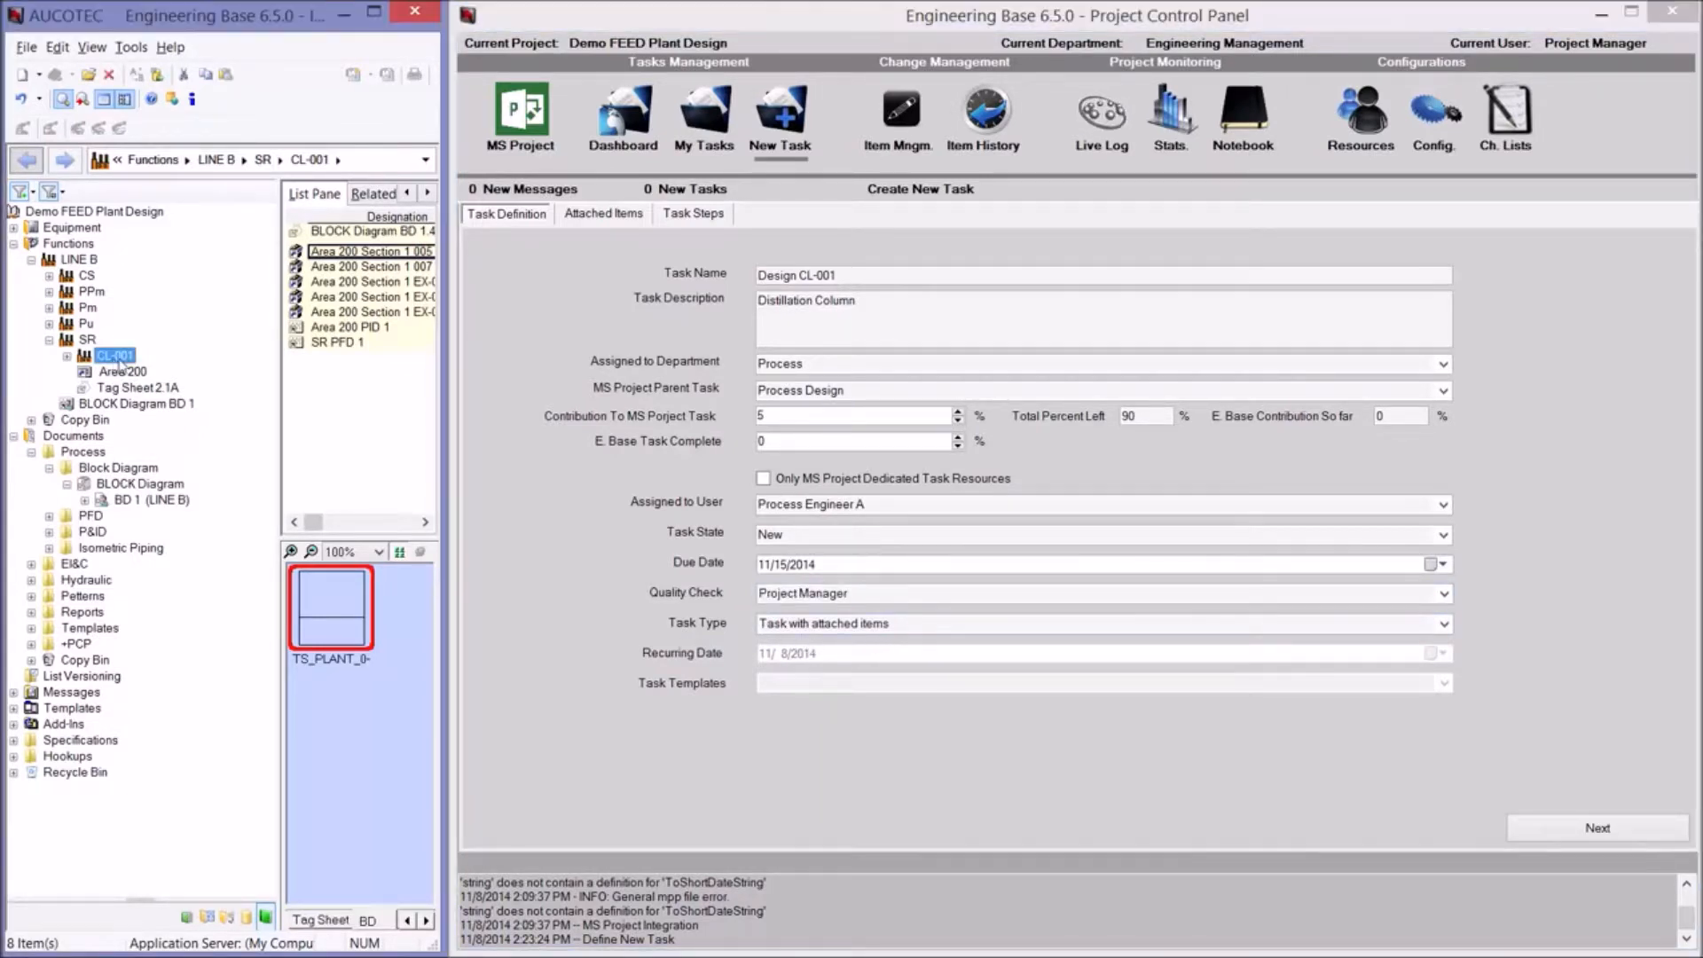
left_click(1631, 828)
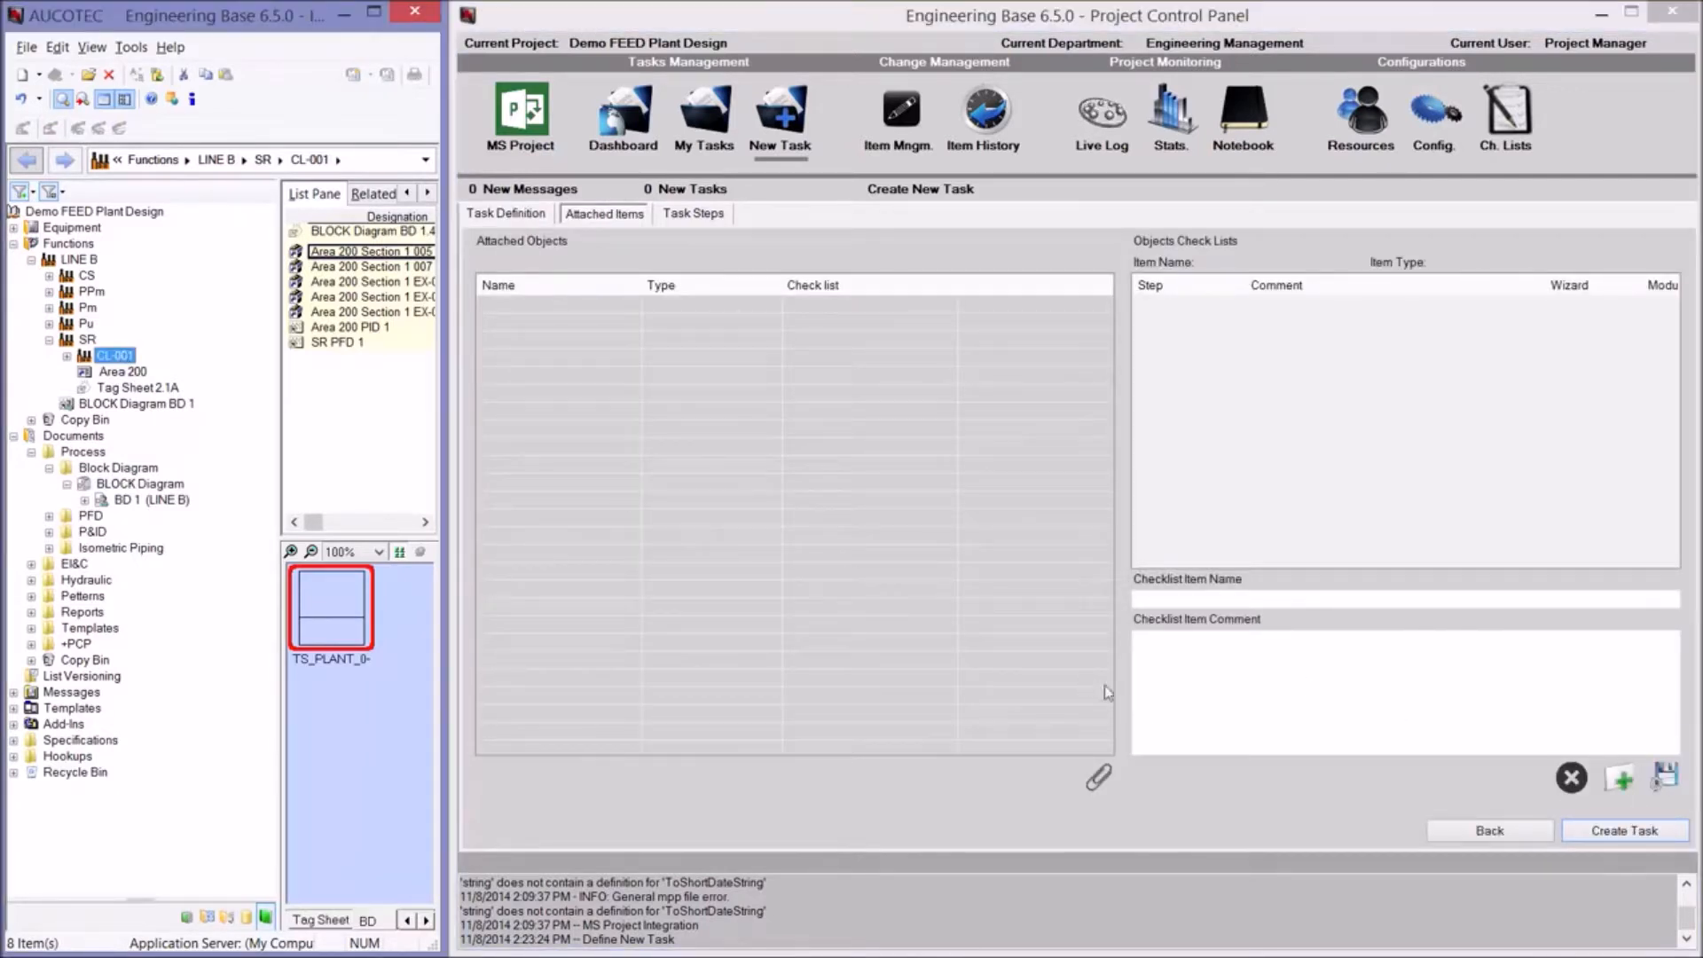
left_click(1099, 778)
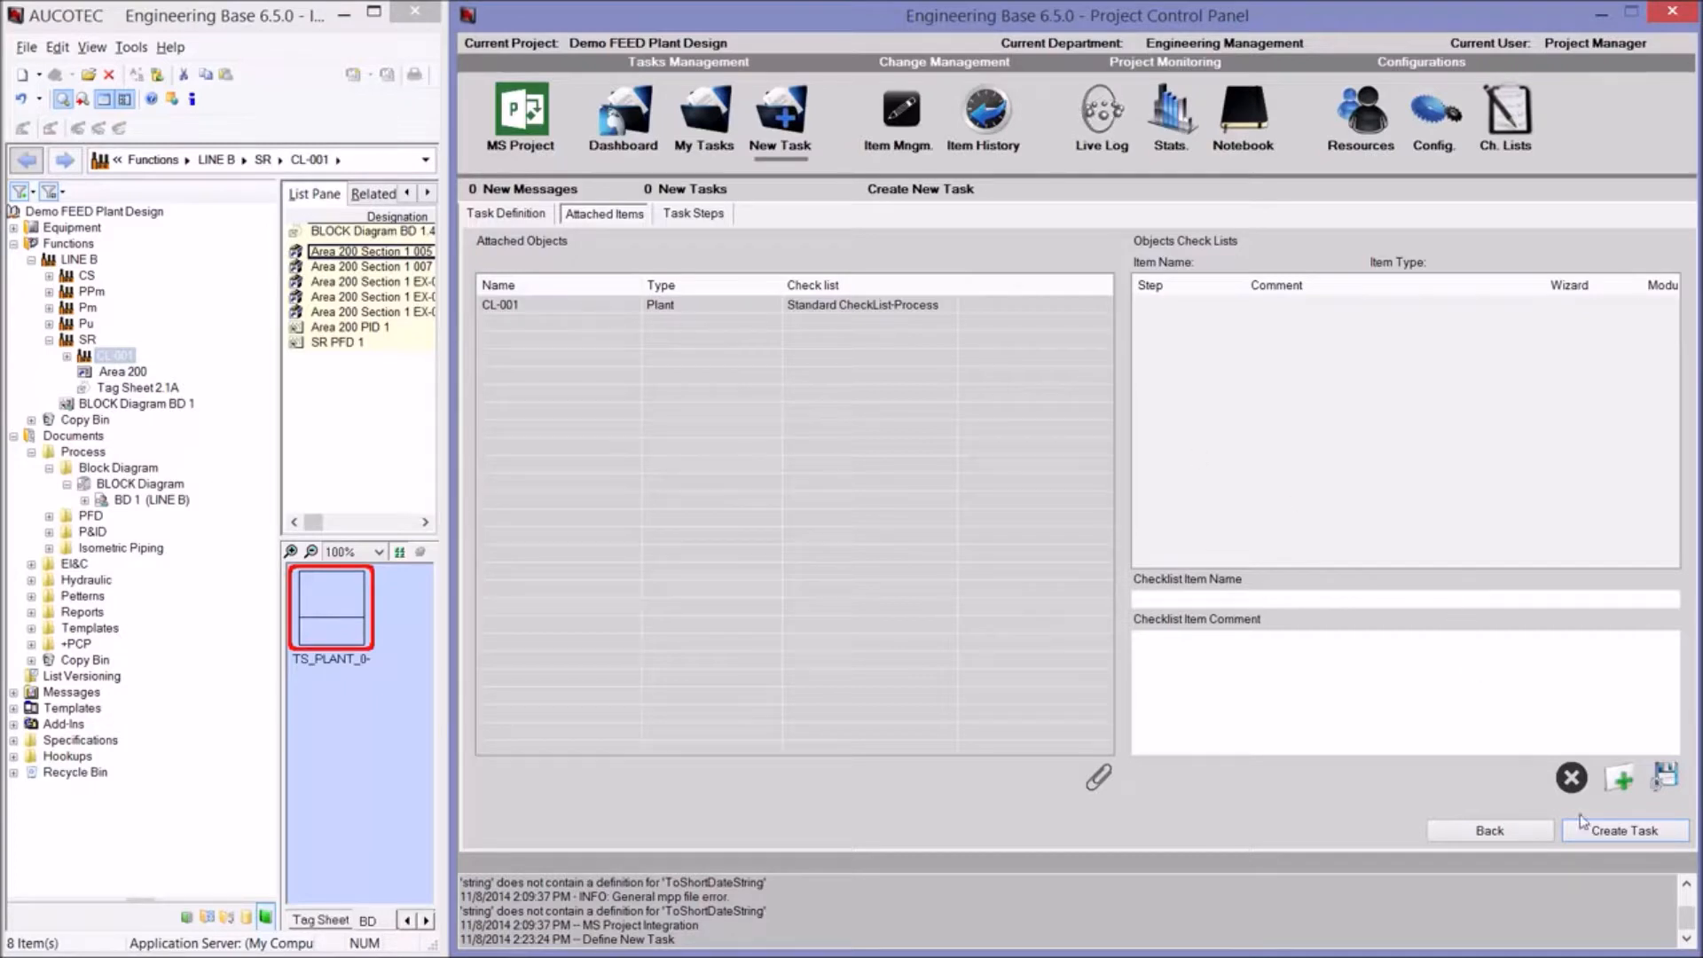
left_click(1614, 839)
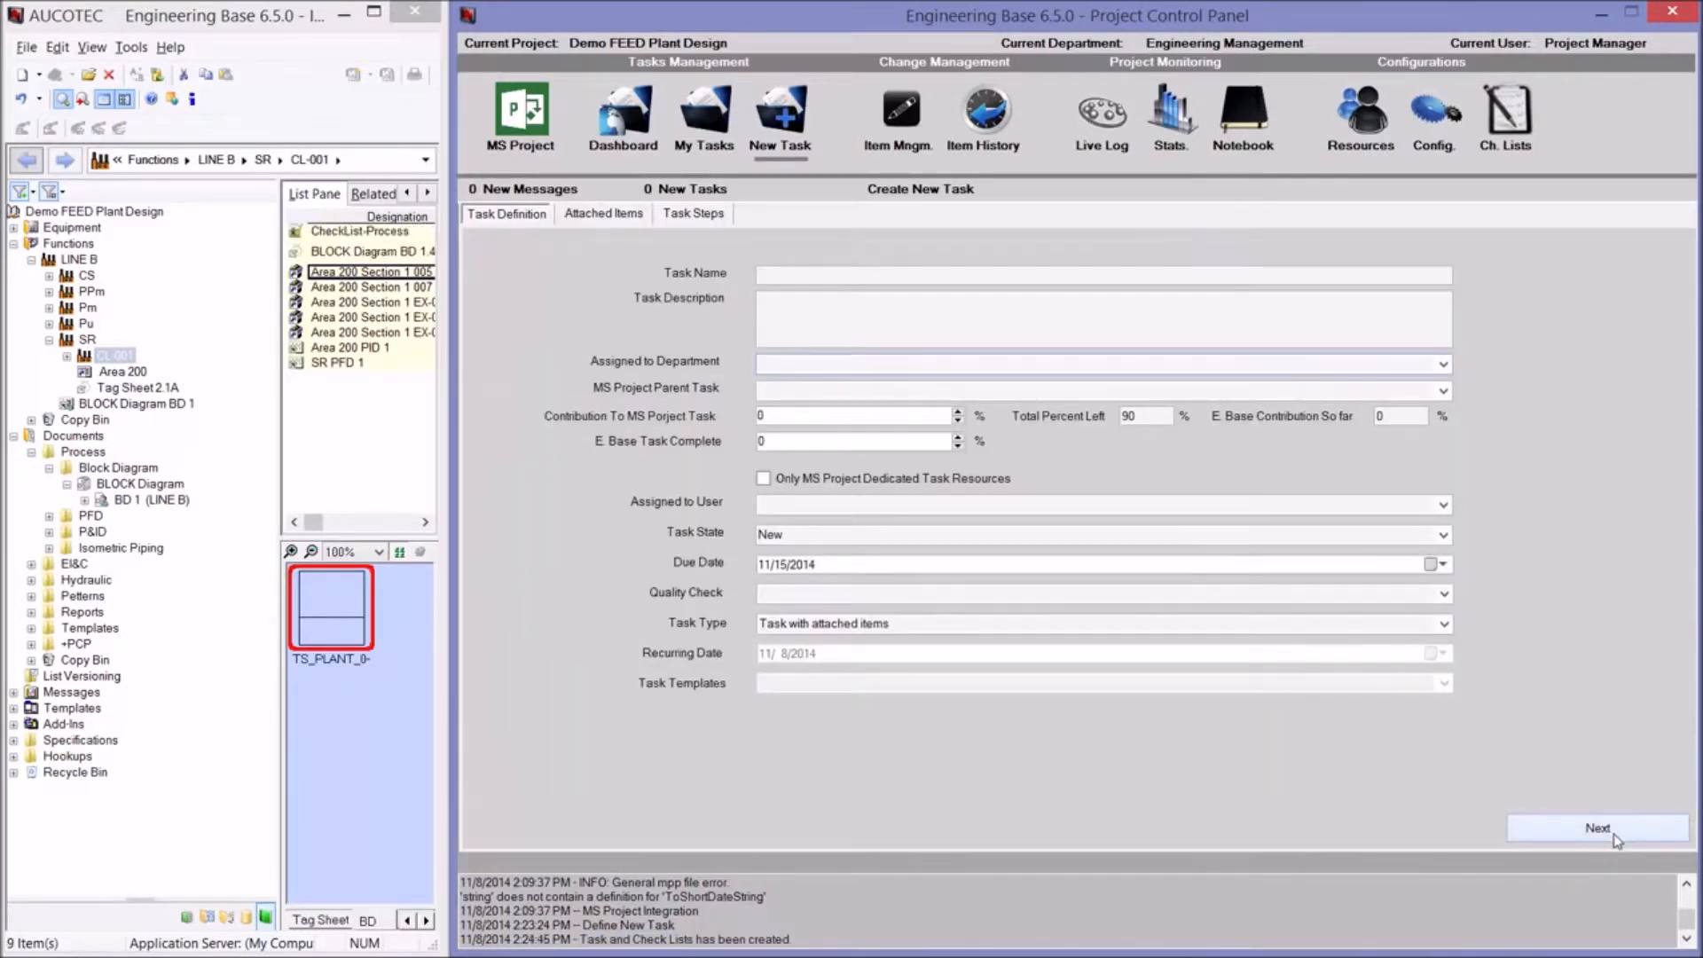
Step: Switch the current user in the resource management to Process Engineer A
left_click(1362, 121)
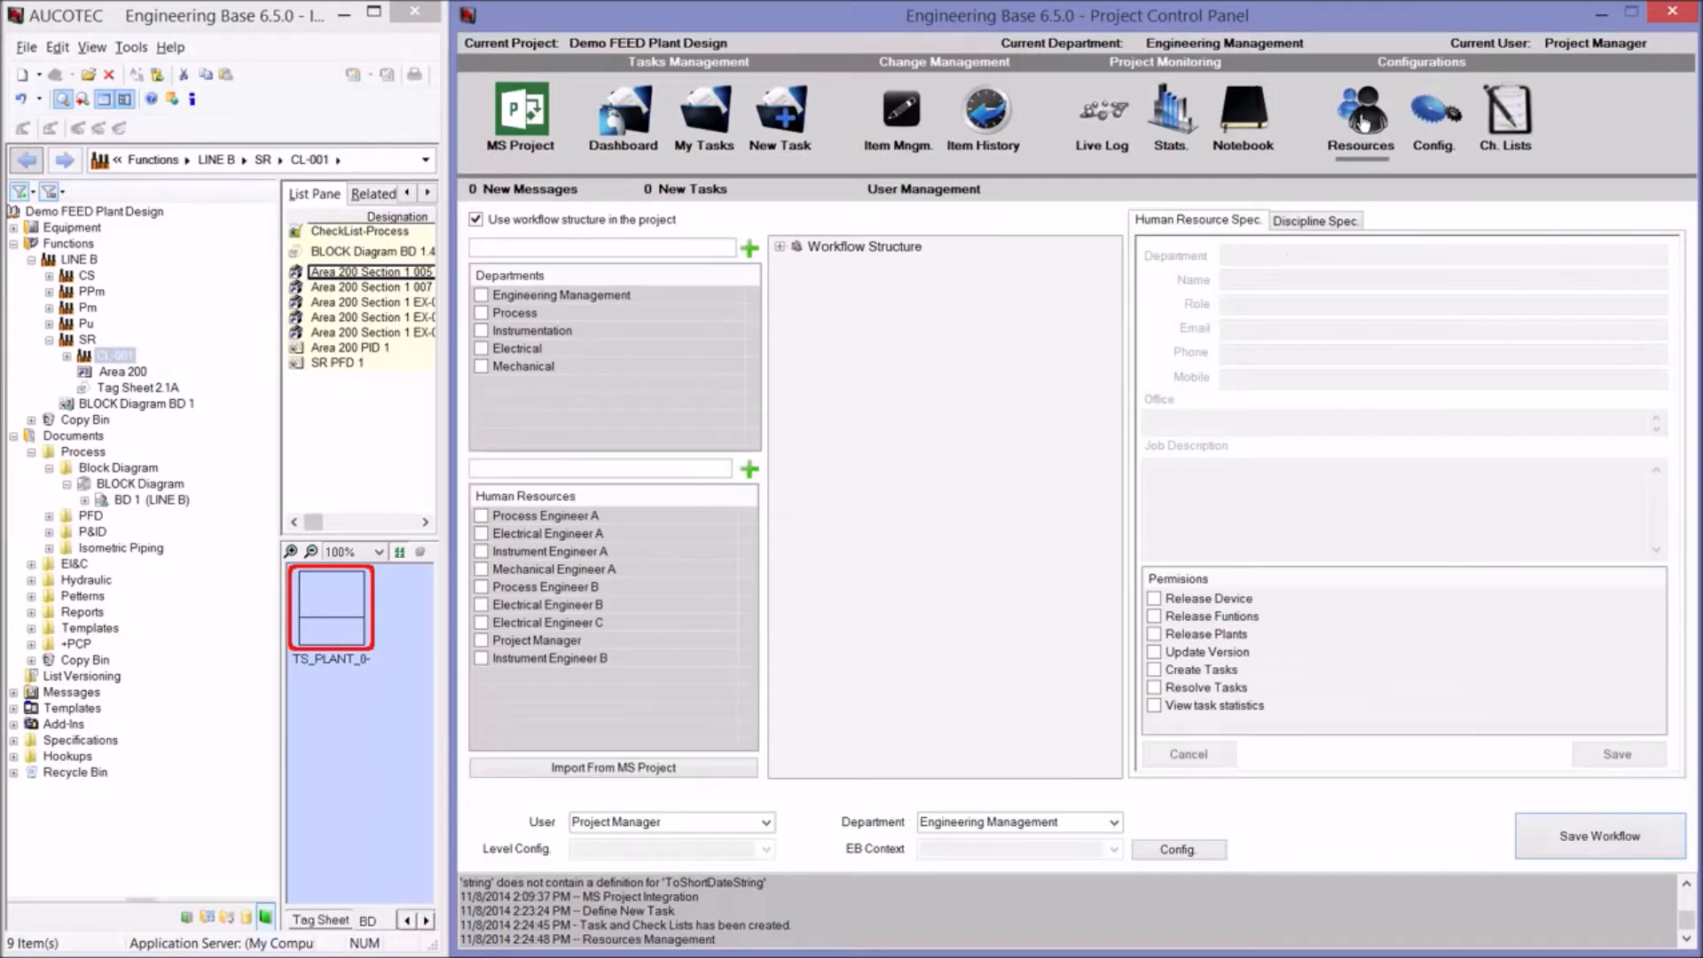
left_click(766, 822)
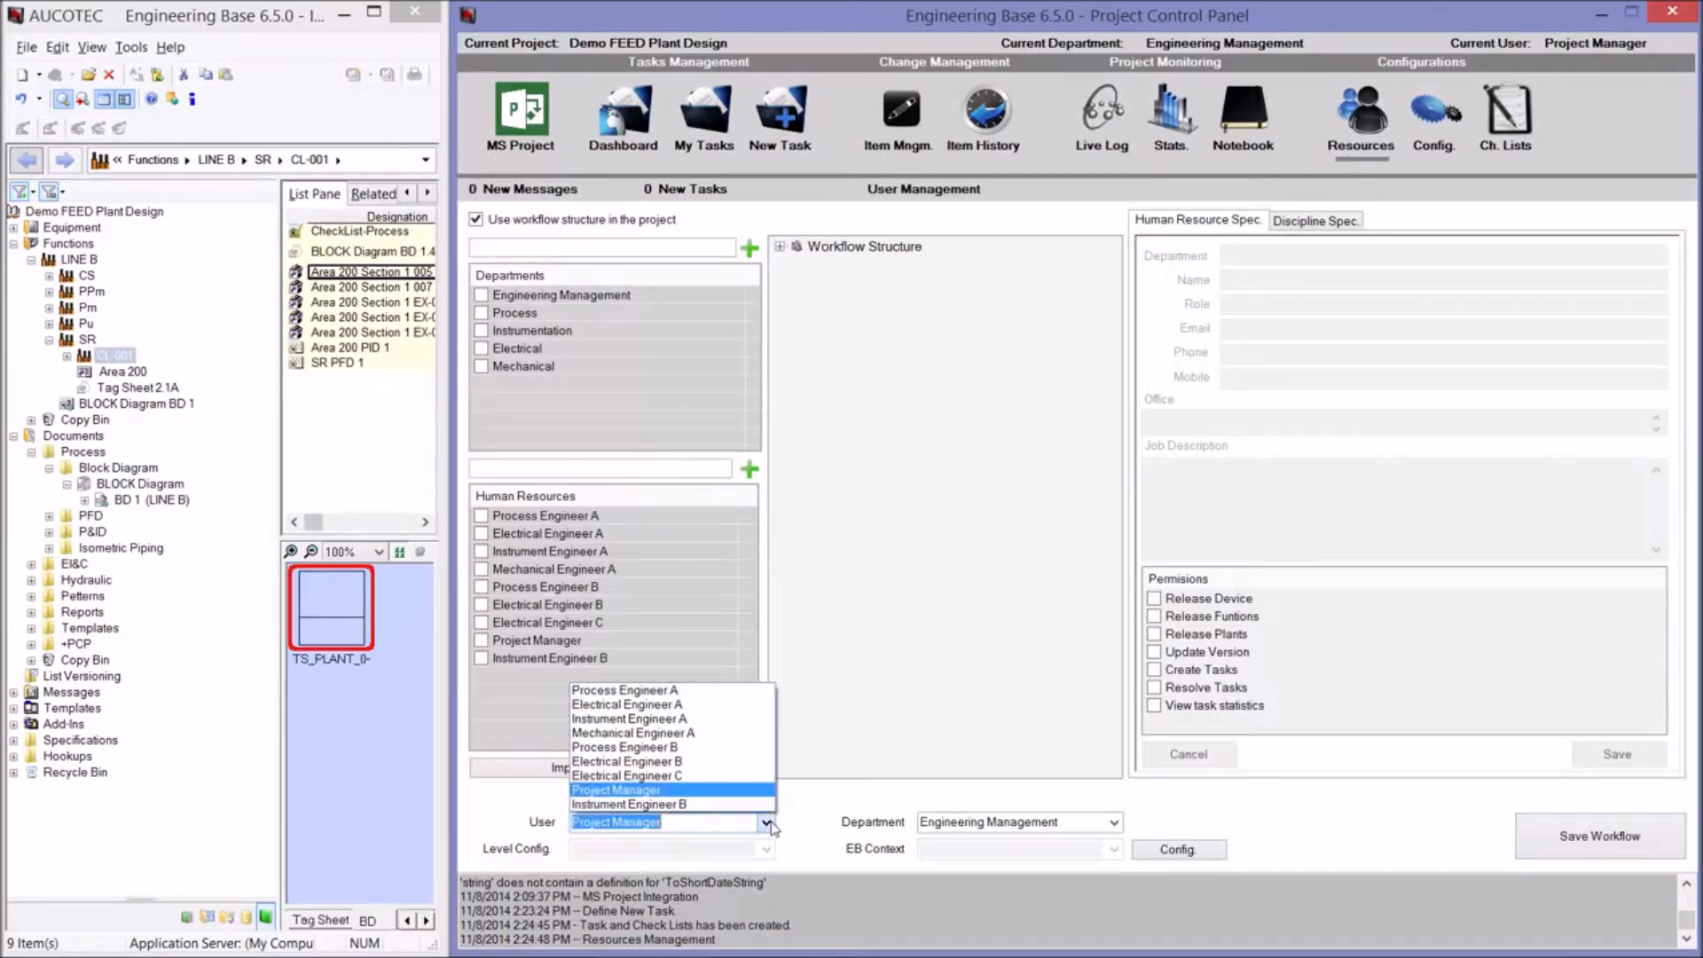
left_click(760, 691)
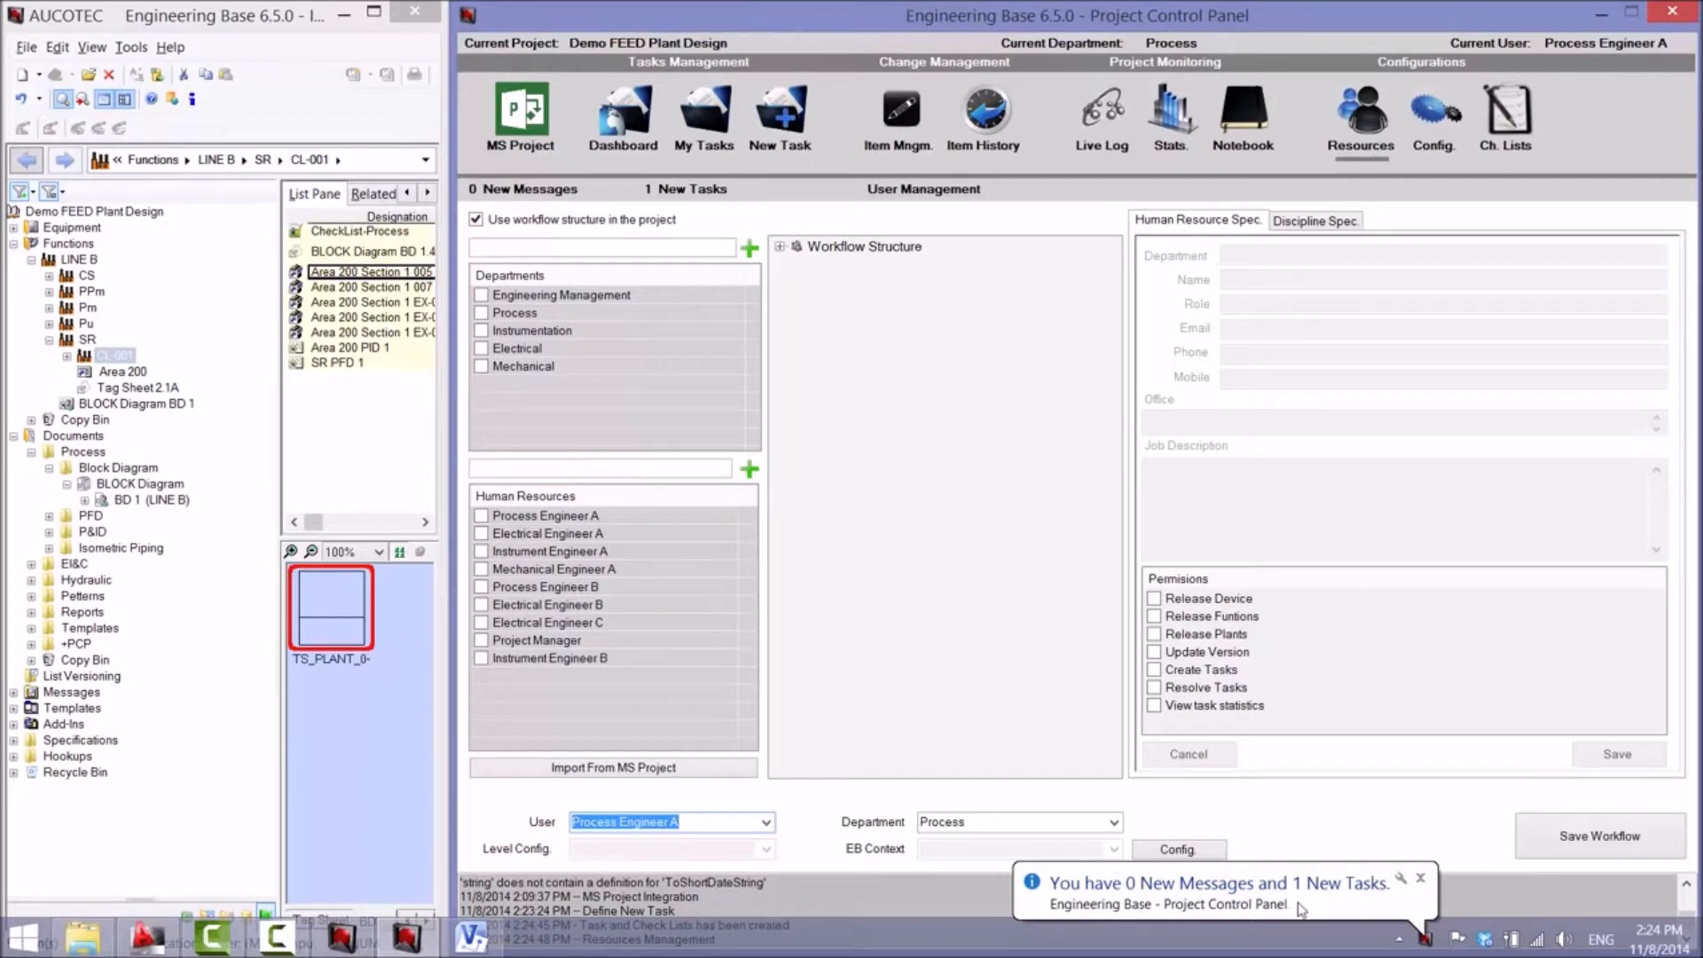
Step: Show the task statistics of Design CL-001 on the dashboard
left_click(635, 133)
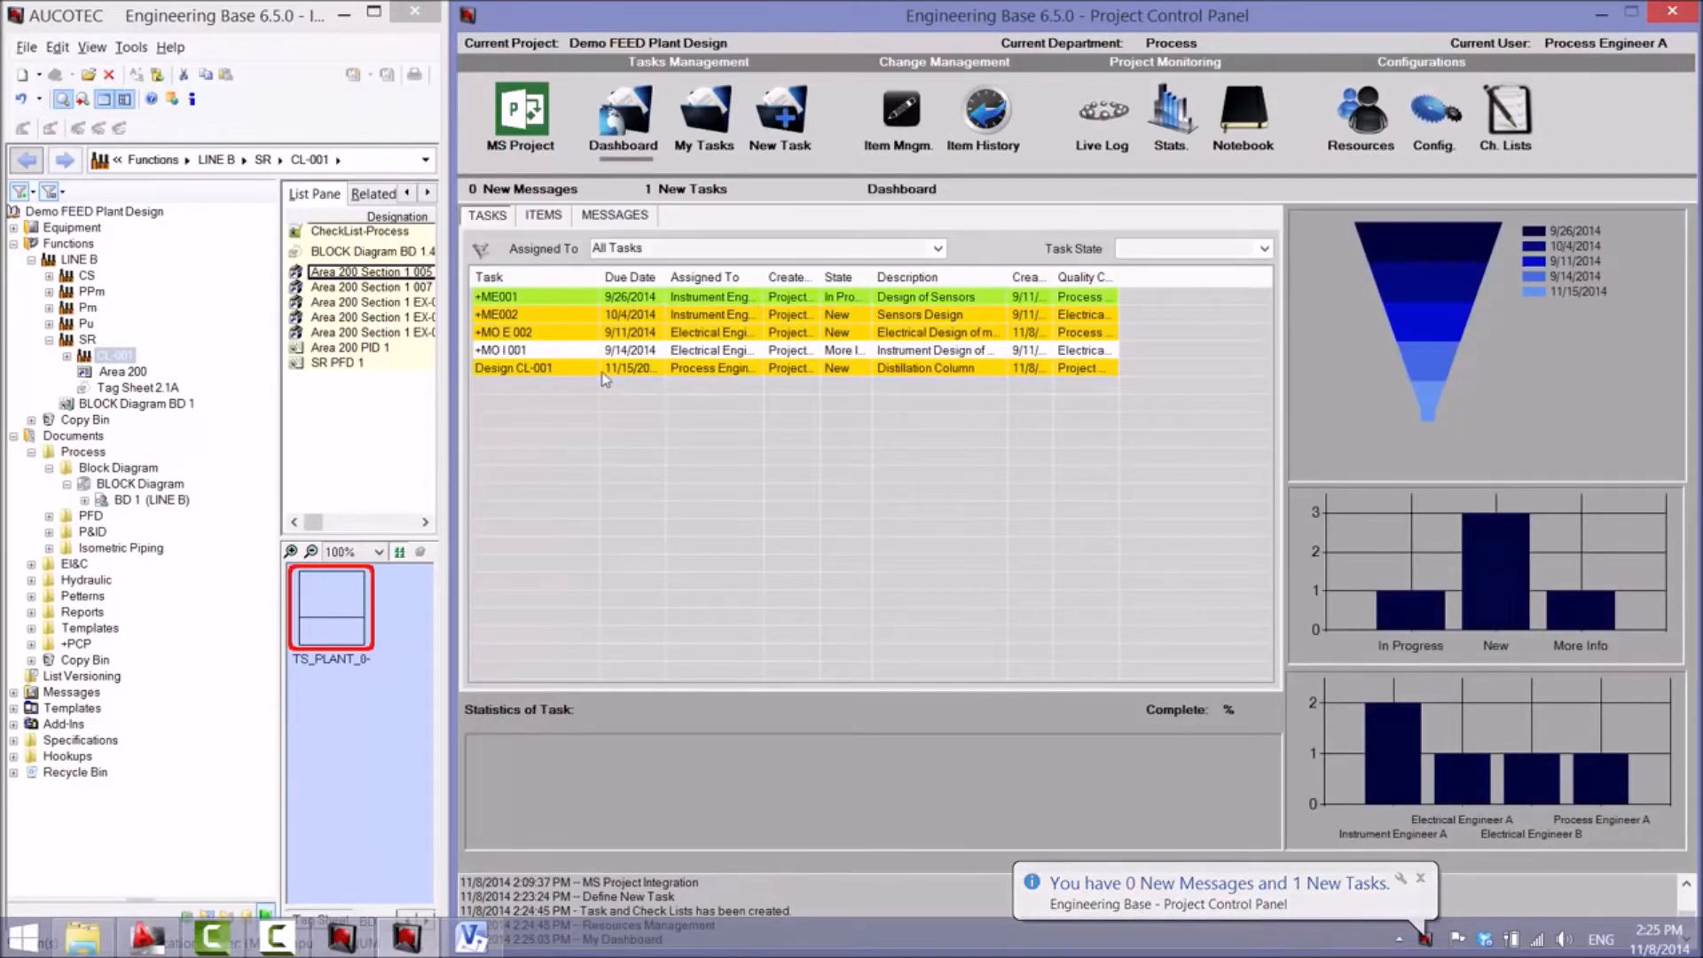
right_click(650, 371)
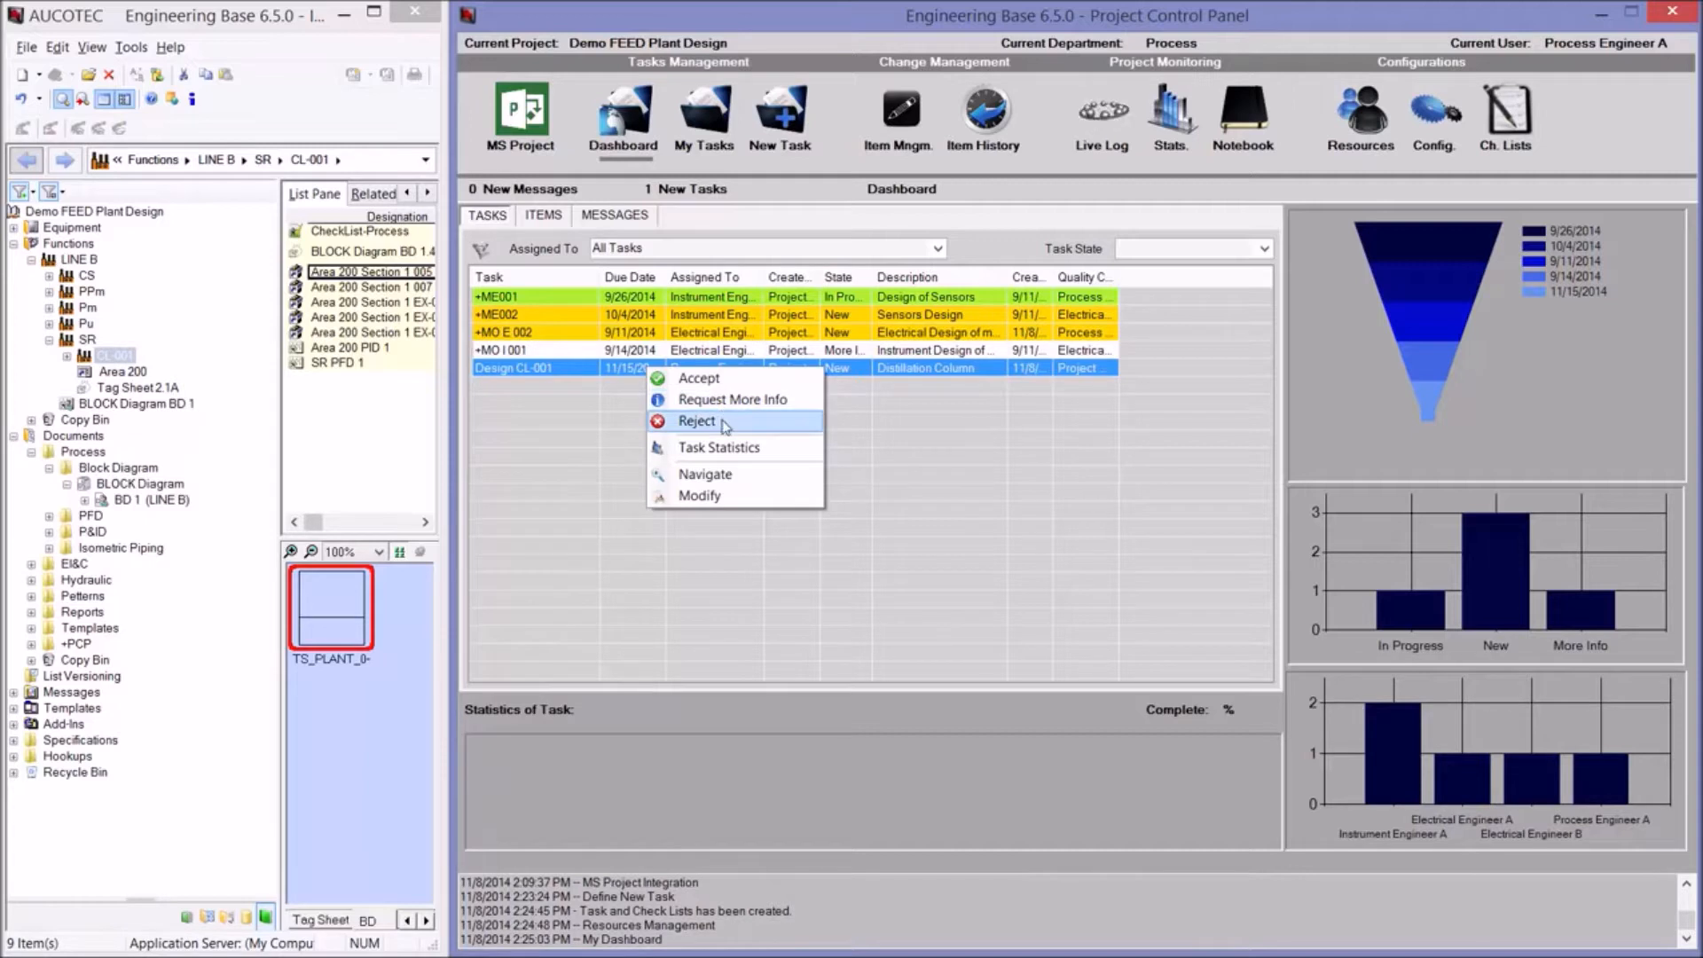
left_click(721, 448)
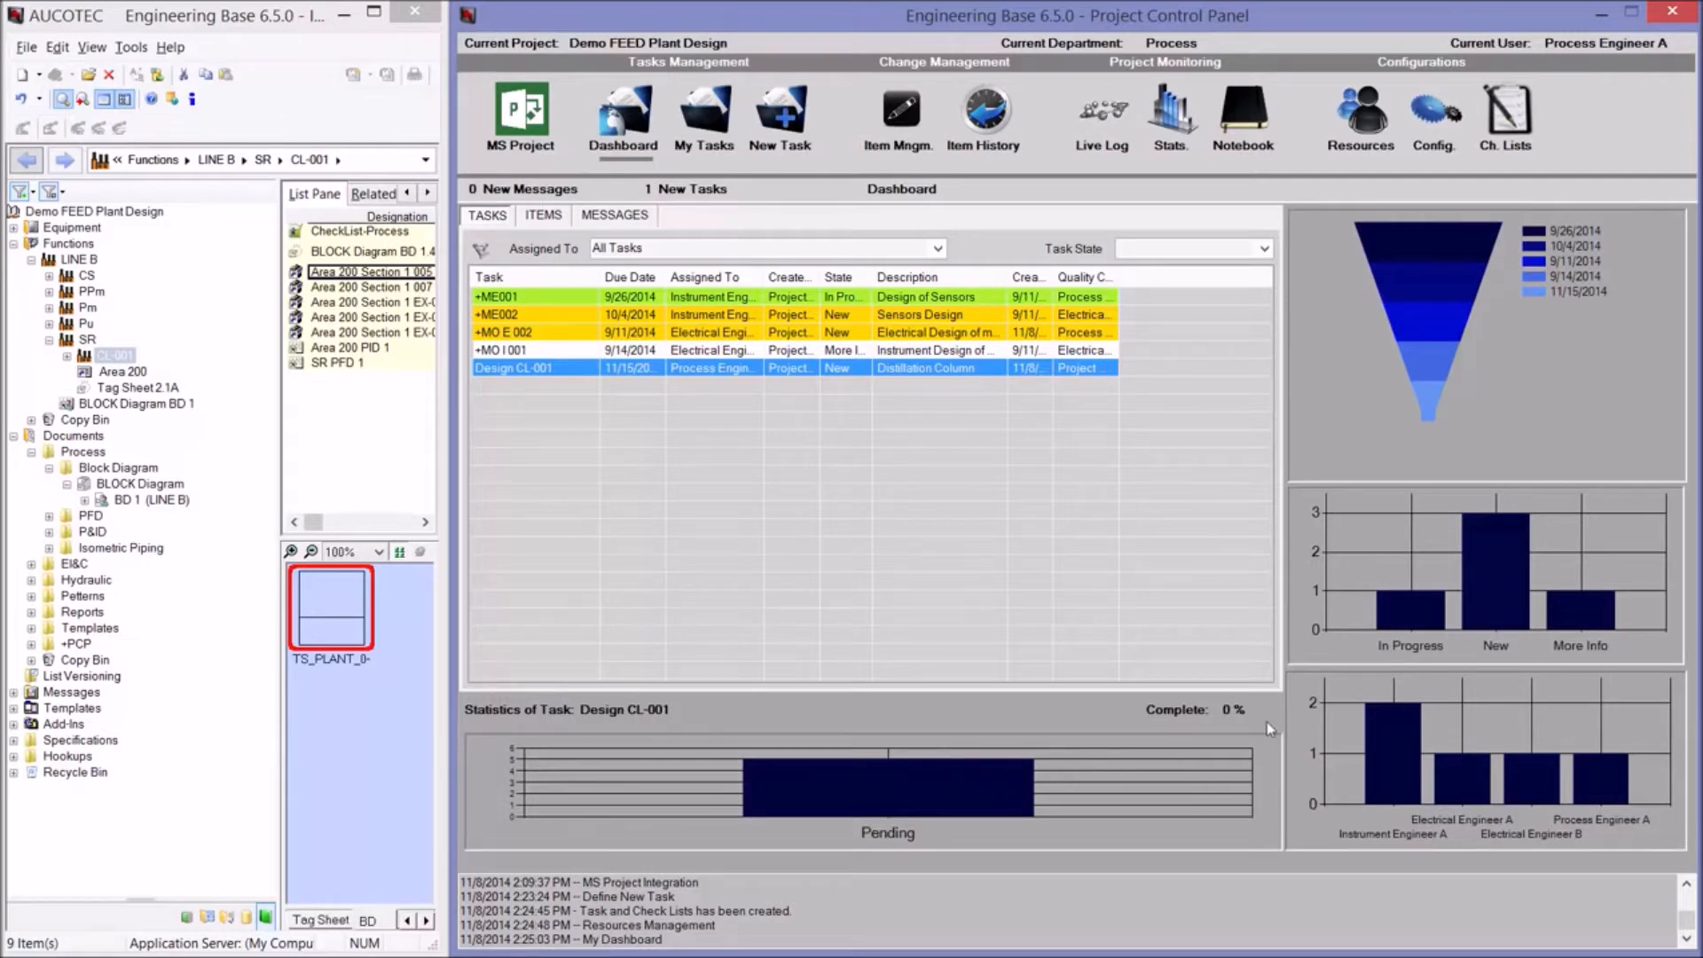
Step: Accept the Design CL-001 task as the assigned engineer
right_click(589, 368)
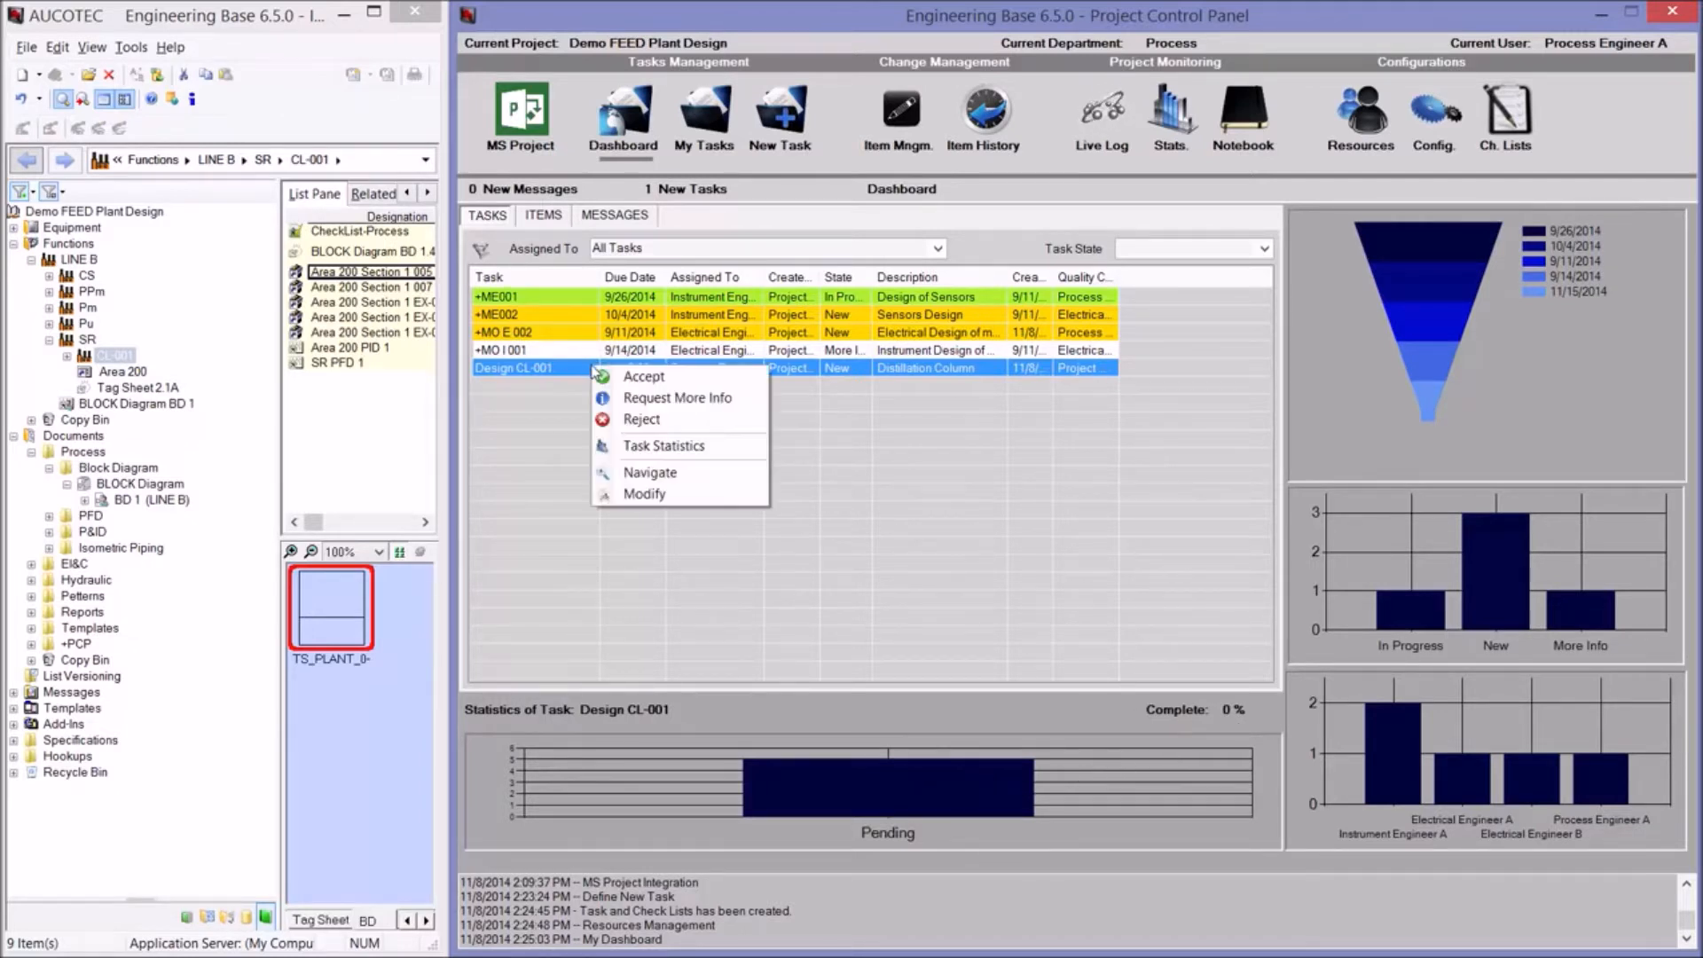
left_click(645, 494)
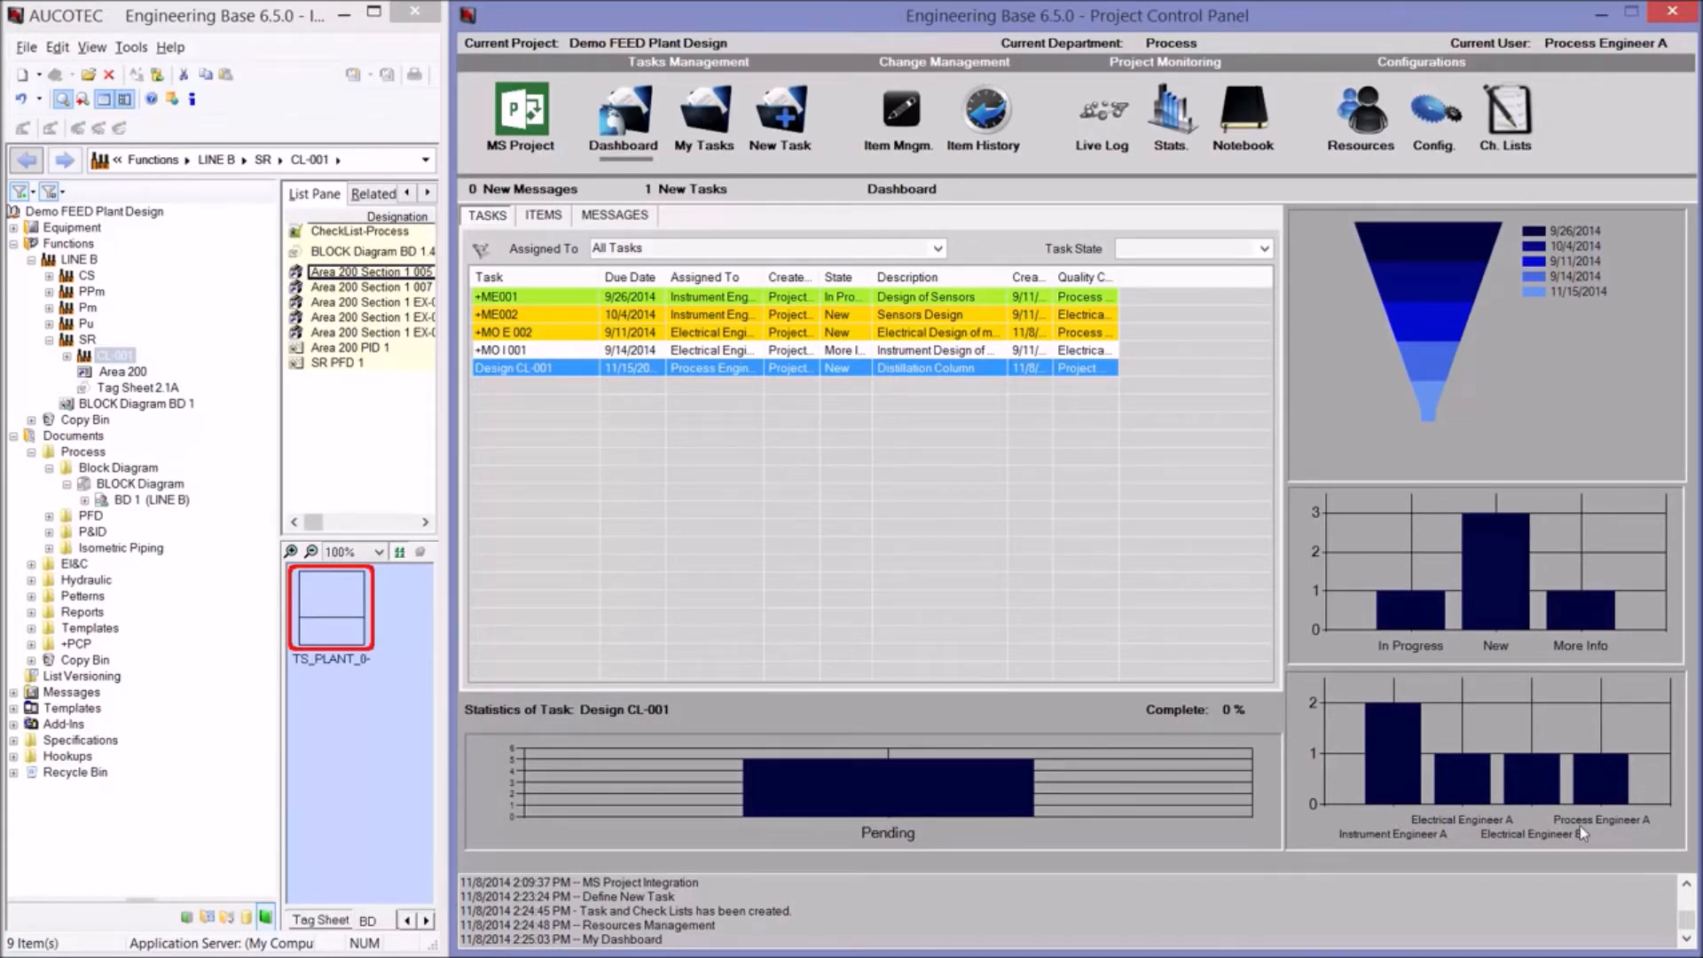
right_click(614, 367)
left_click(645, 383)
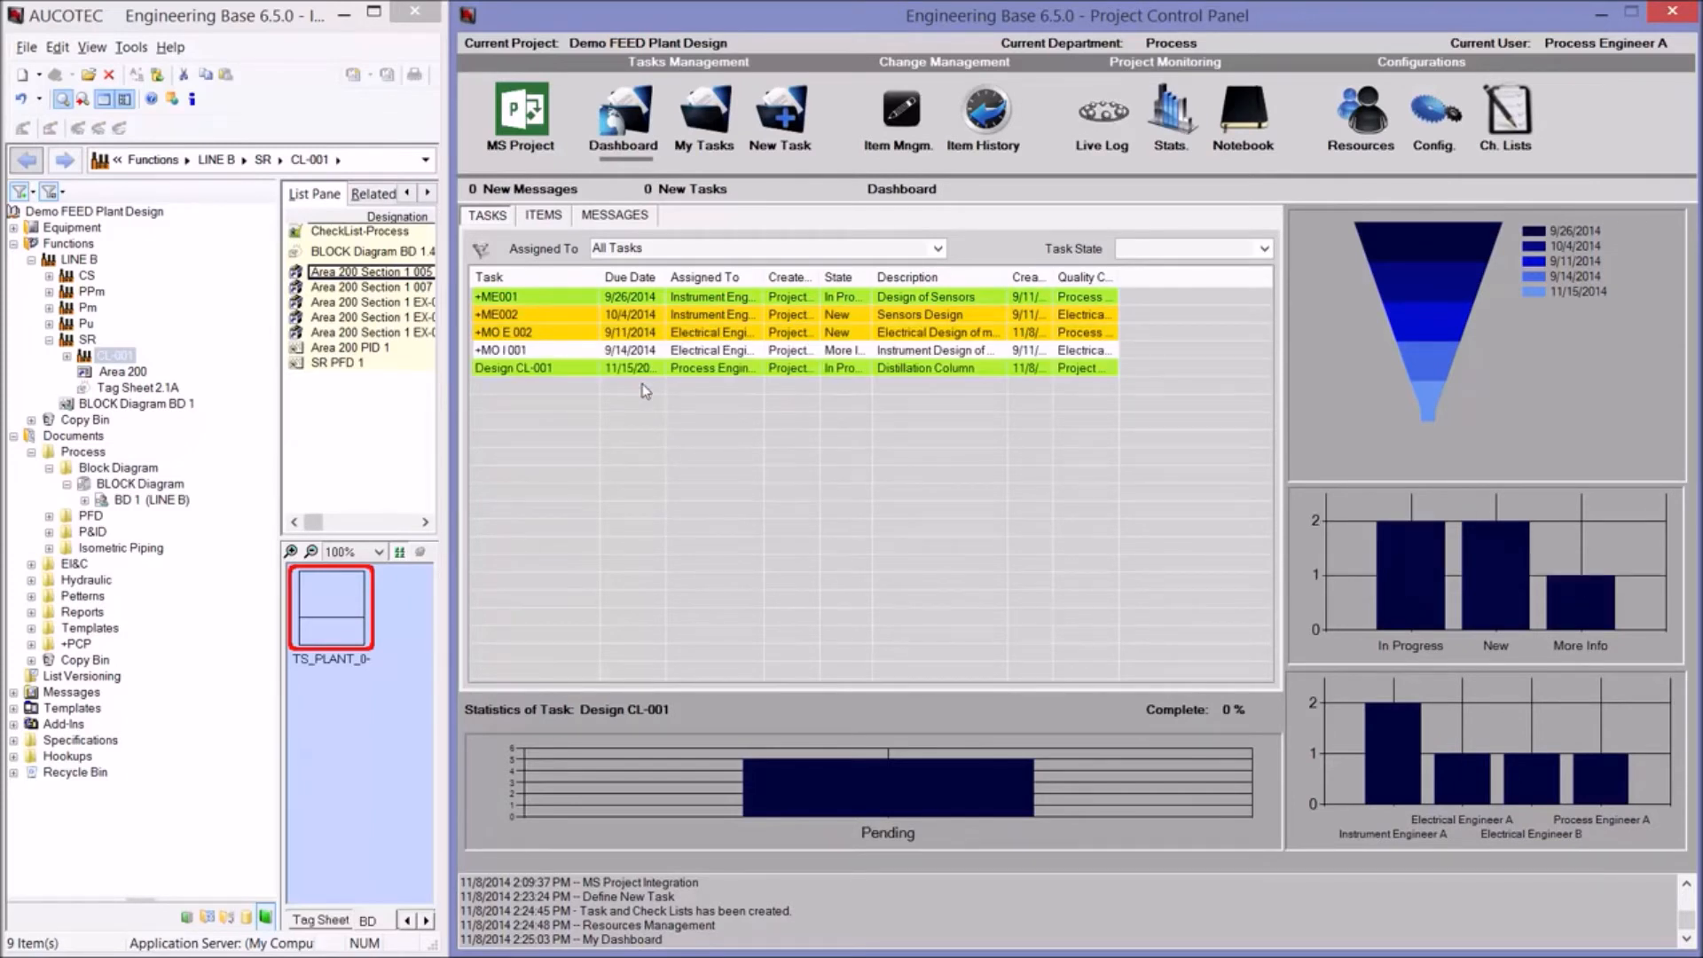
Step: View the details of the Design CL-001 task in the engineer's own task list
left_click(713, 127)
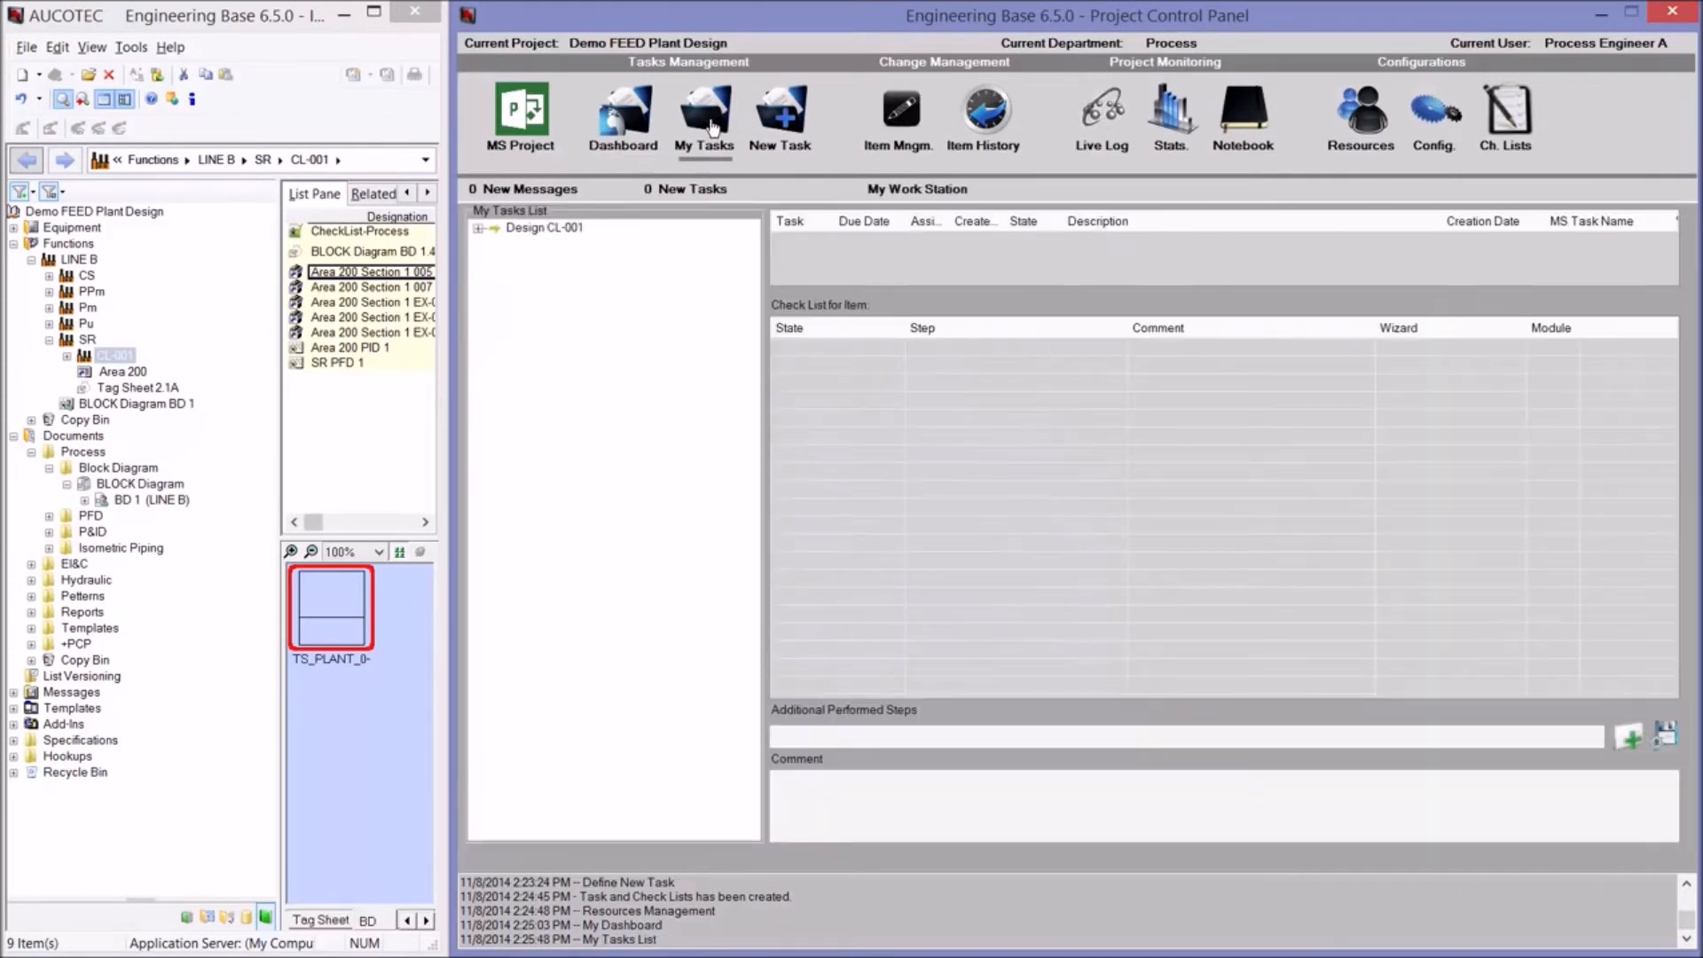
left_click(478, 228)
left_click(541, 230)
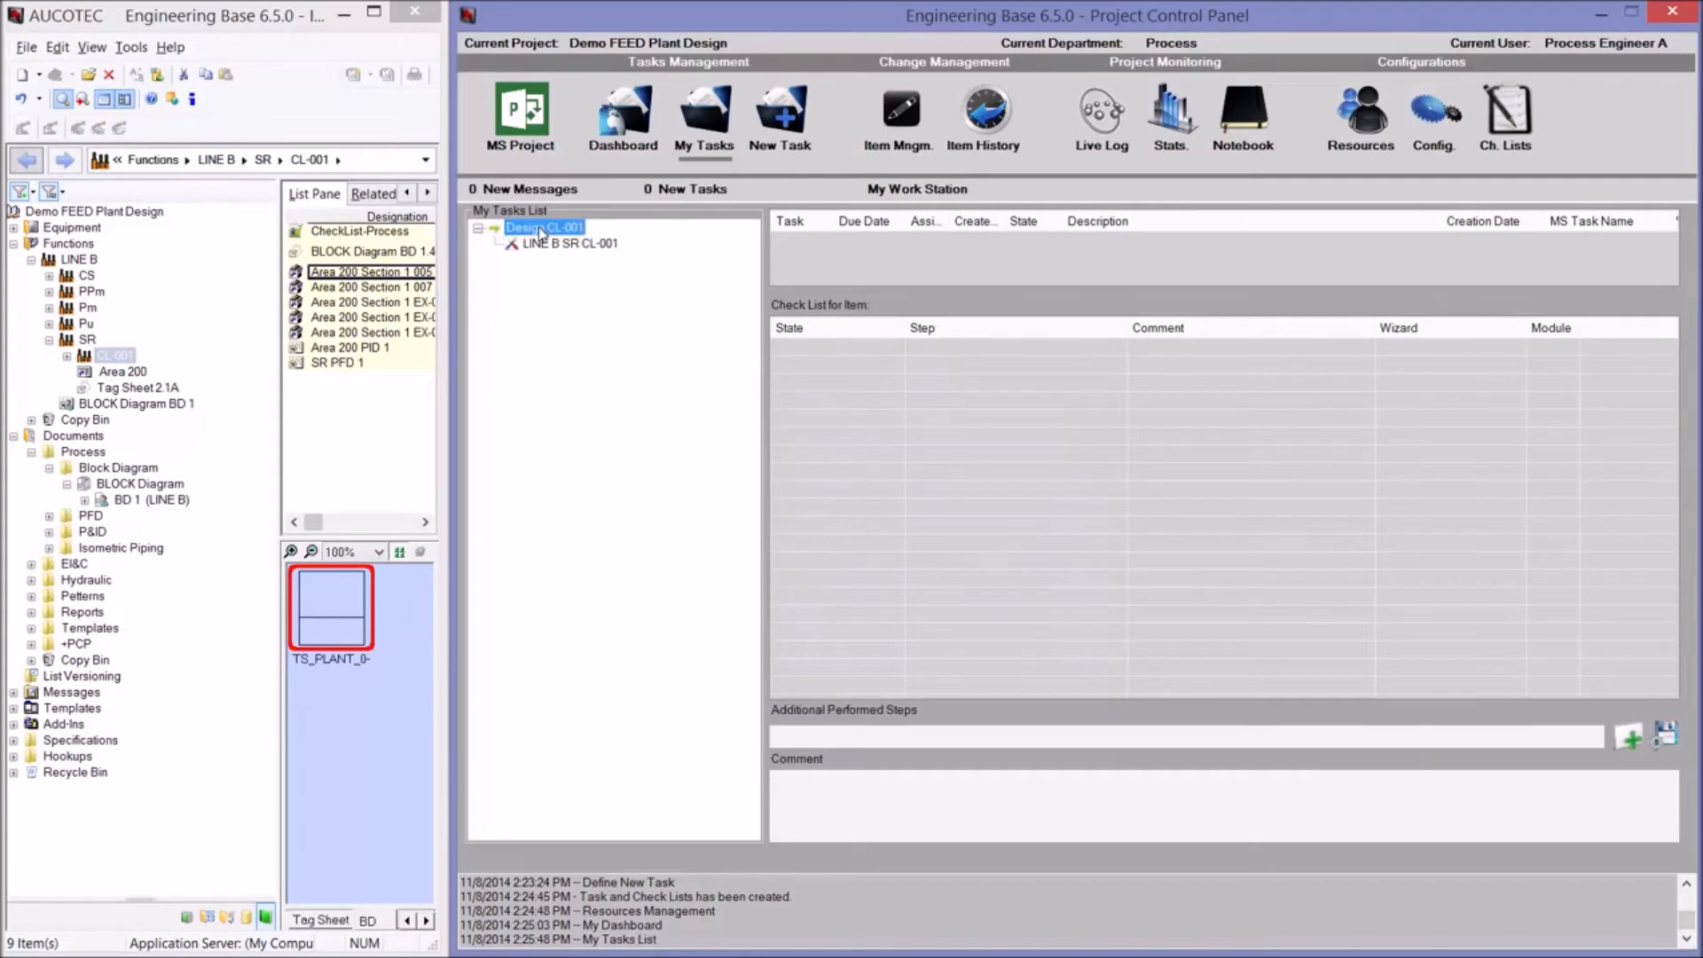
double_click(540, 230)
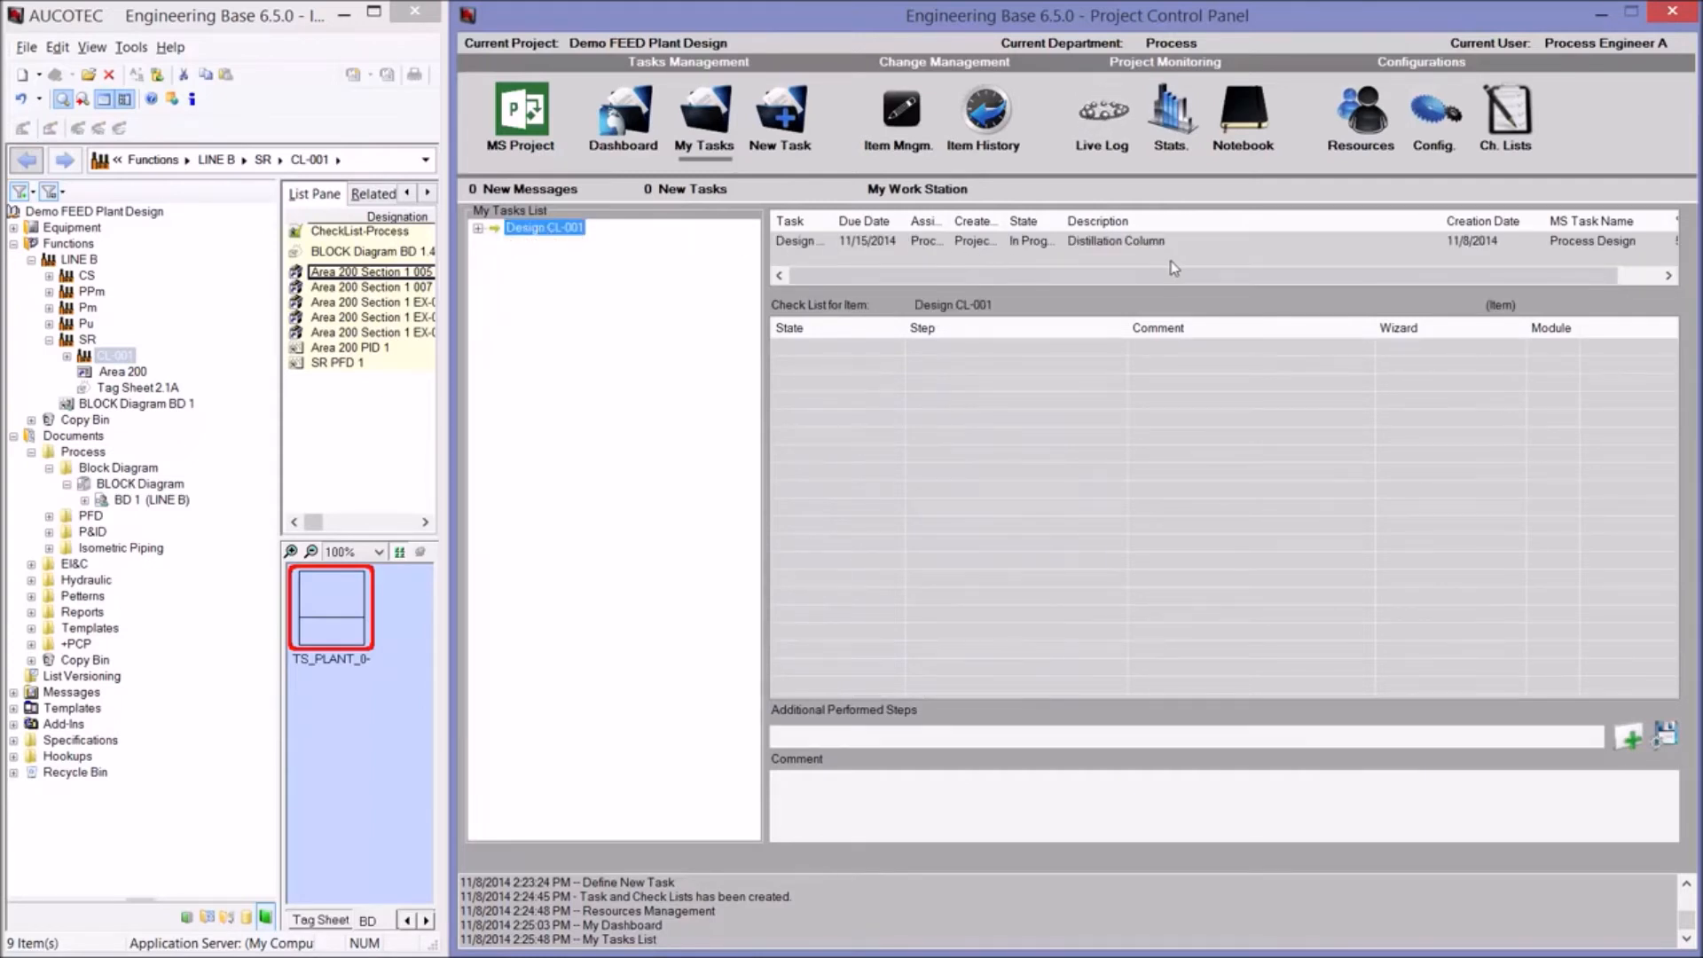
Step: Collapse LINE B and Documents in the project tree, and locate CL-001 there from the task's attached item
left_click(479, 229)
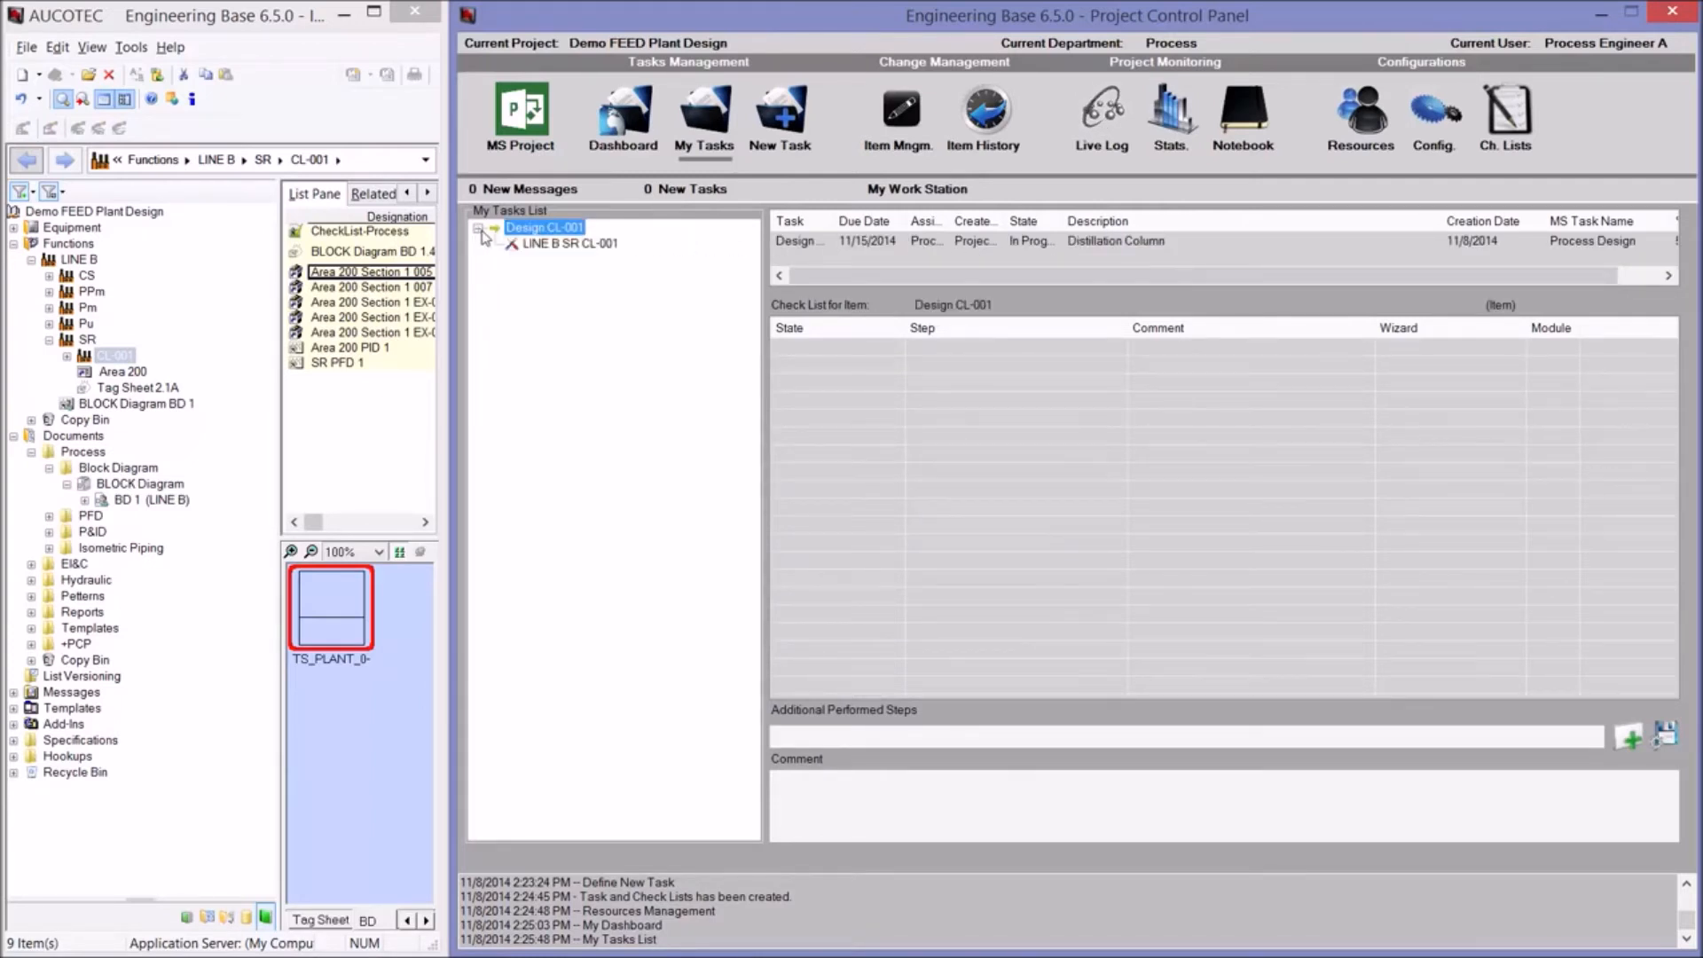
left_click(555, 245)
left_click(32, 260)
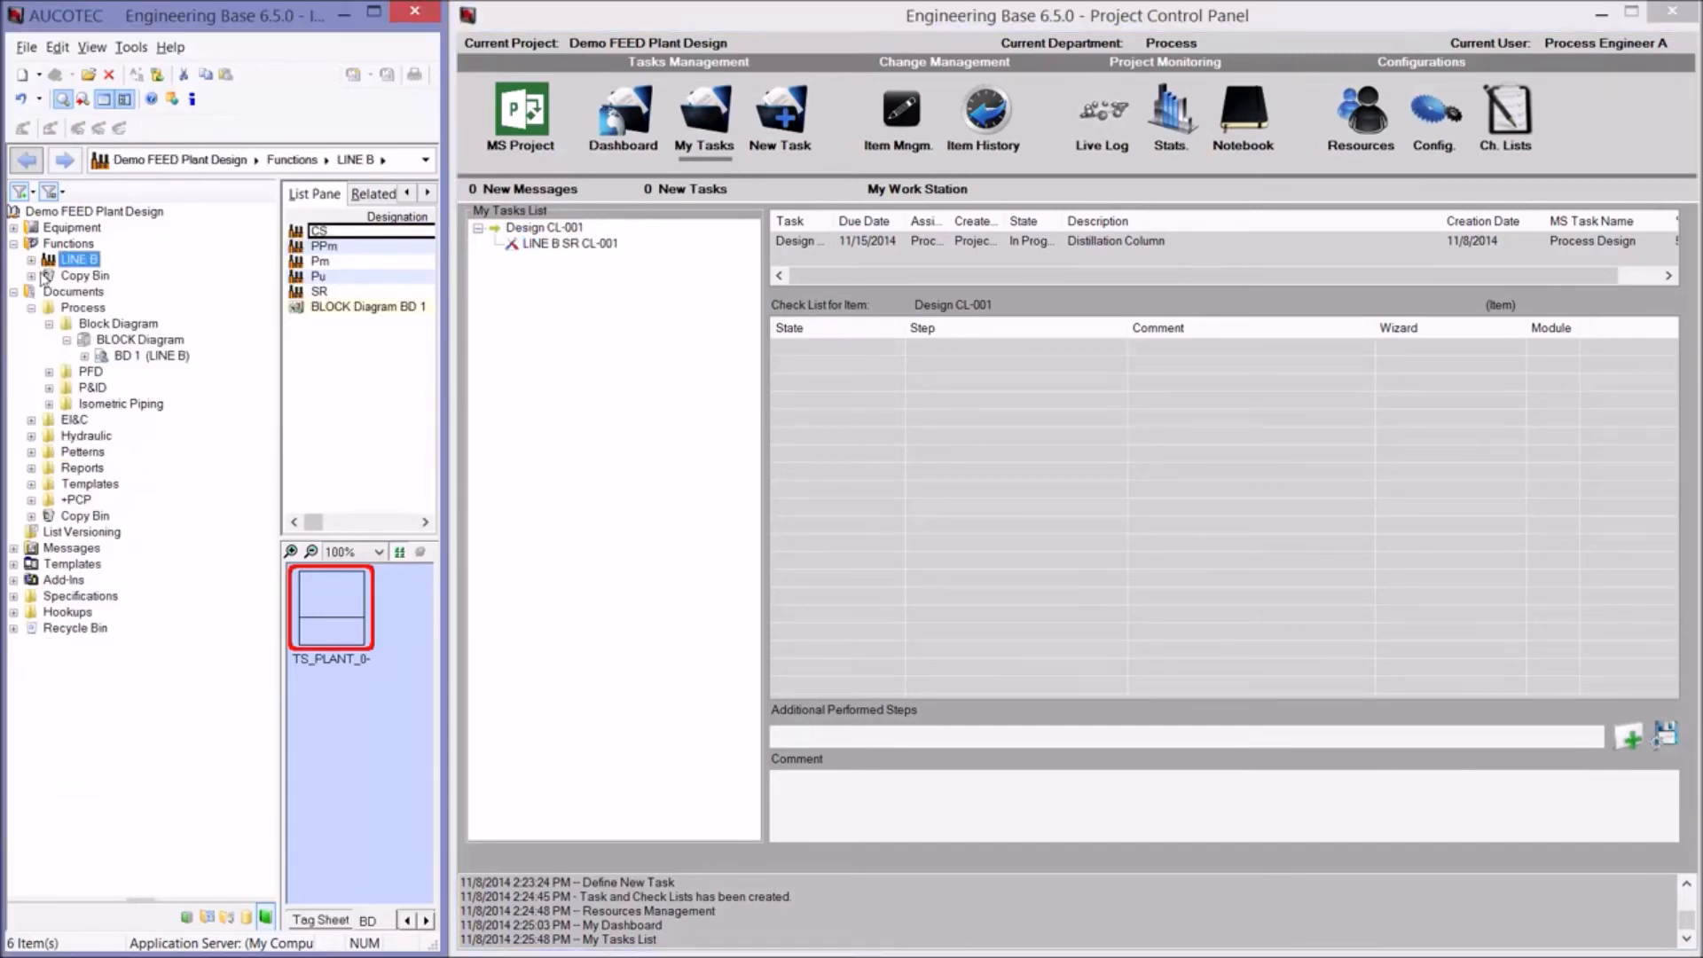
left_click(13, 292)
left_click(557, 247)
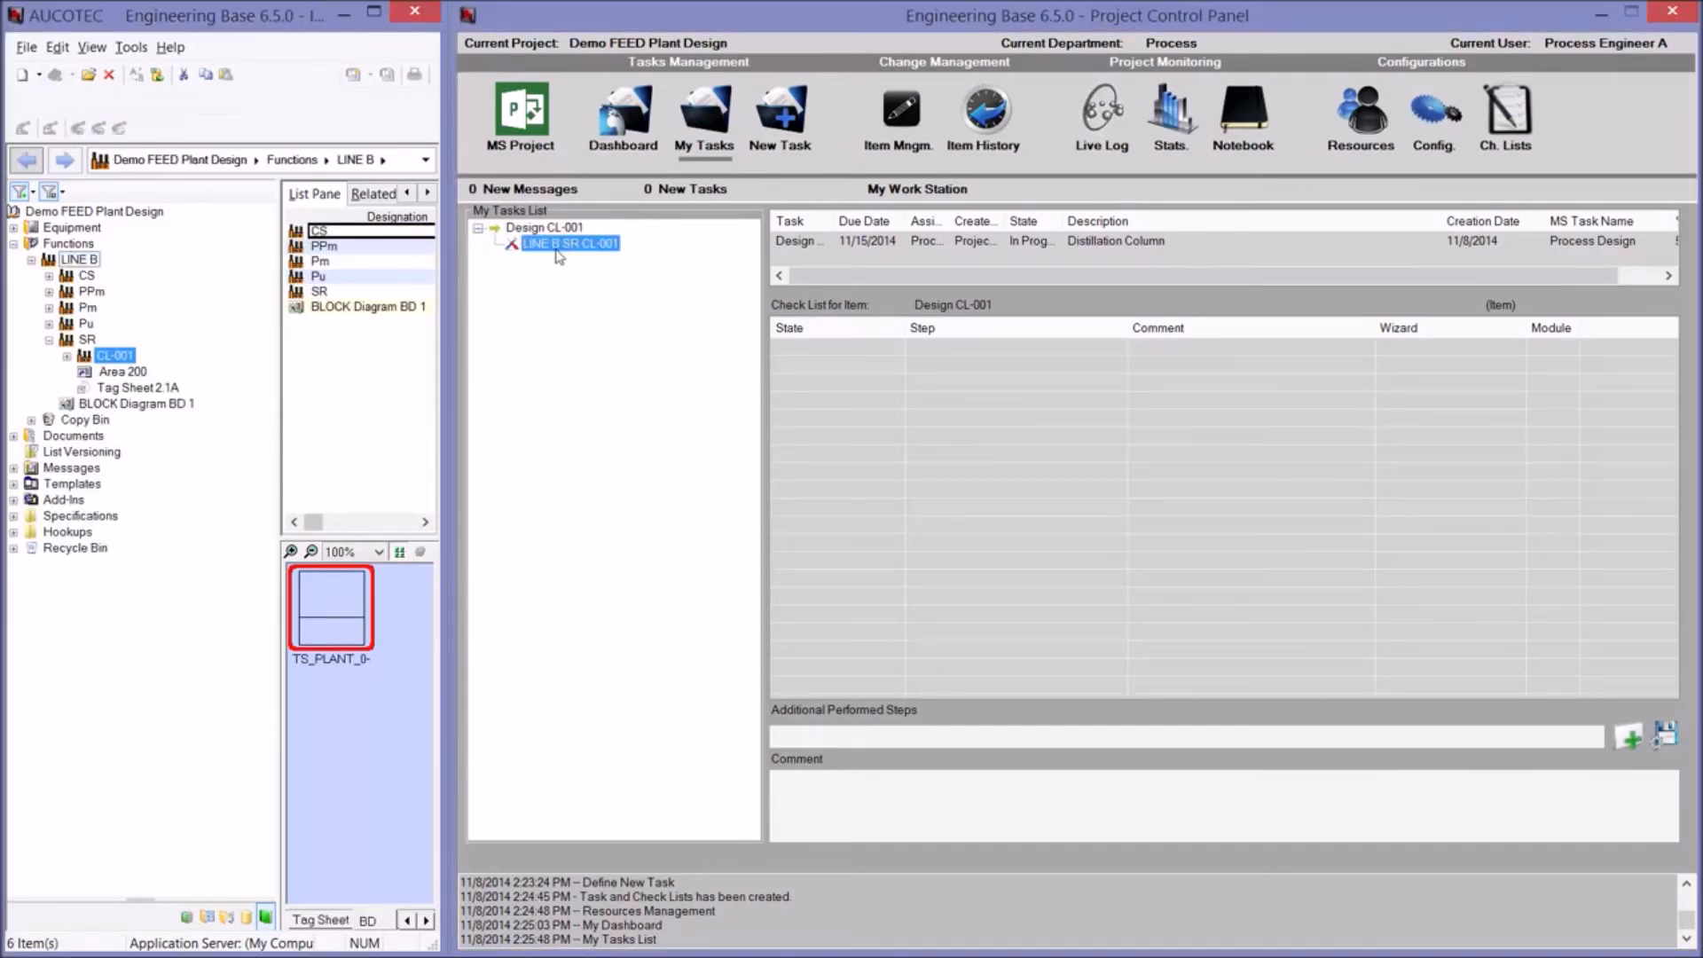